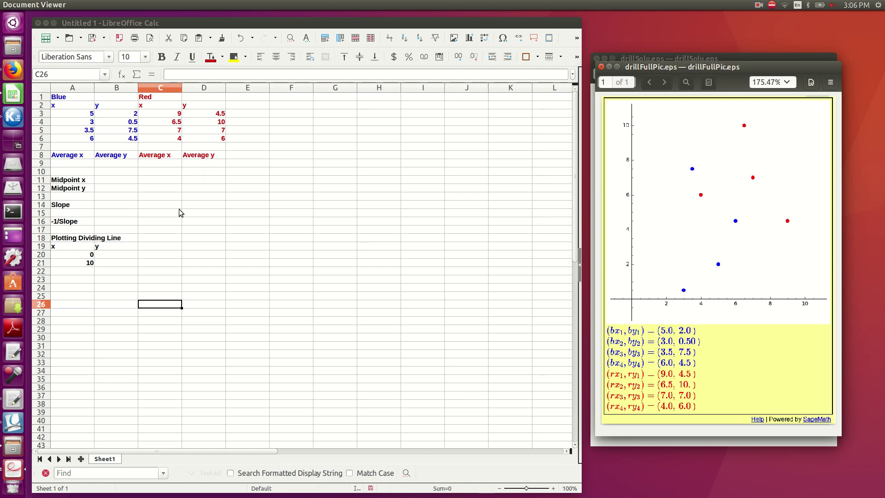
Enter =AVERAGE(A3:A6) in A9 to get the Blue average x of 4.375.
{"action": "left_click", "coordinate": [82, 164]}
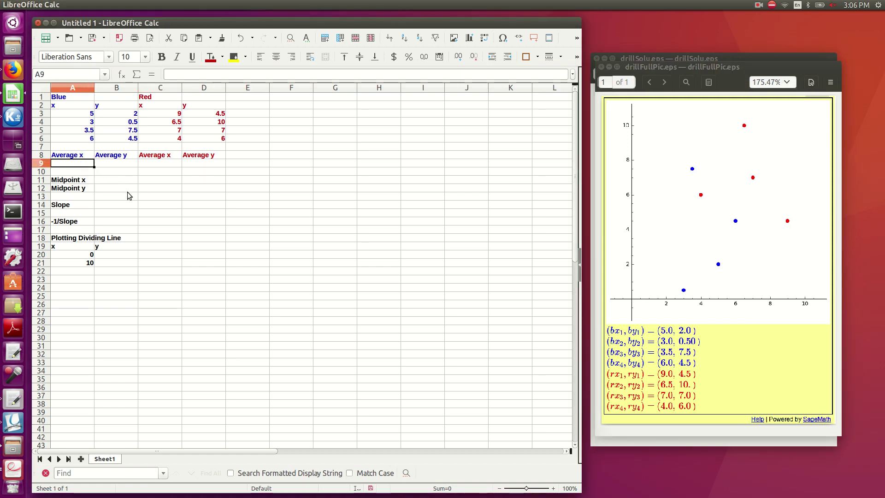
{"action": "type", "text": "="}
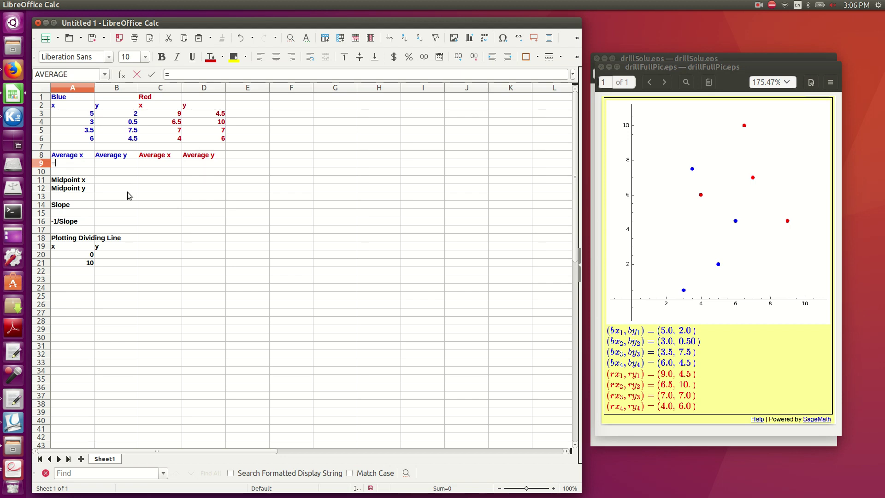
{"action": "type", "text": "average"}
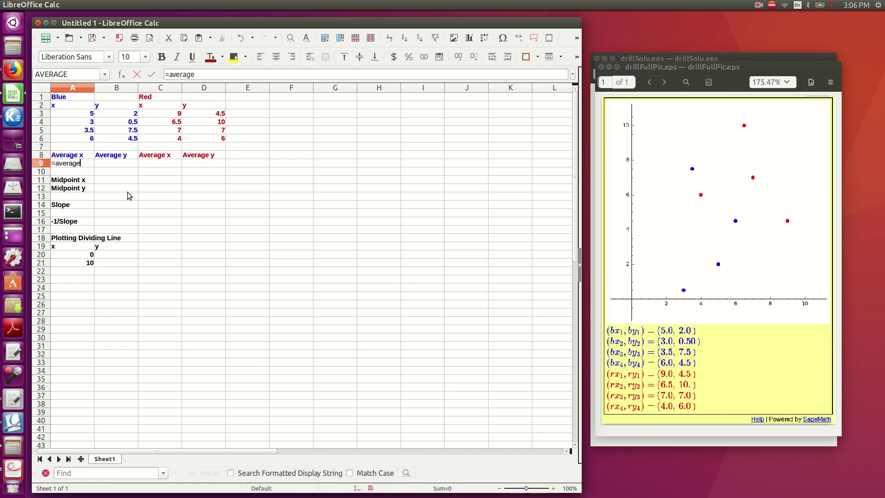
{"action": "type", "text": "("}
{"action": "left_click_drag", "start_coordinate": [89, 116], "coordinate": [116, 135]}
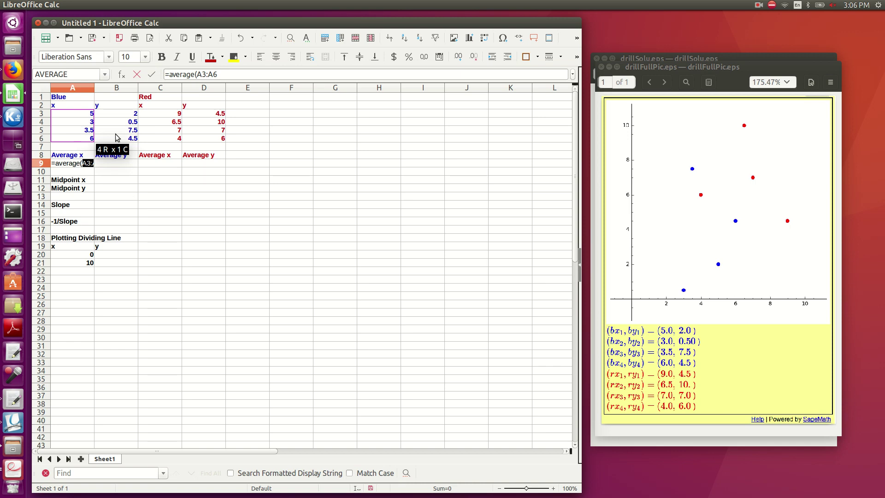
{"action": "type", "text": ")"}
{"action": "key", "text": "Return"}
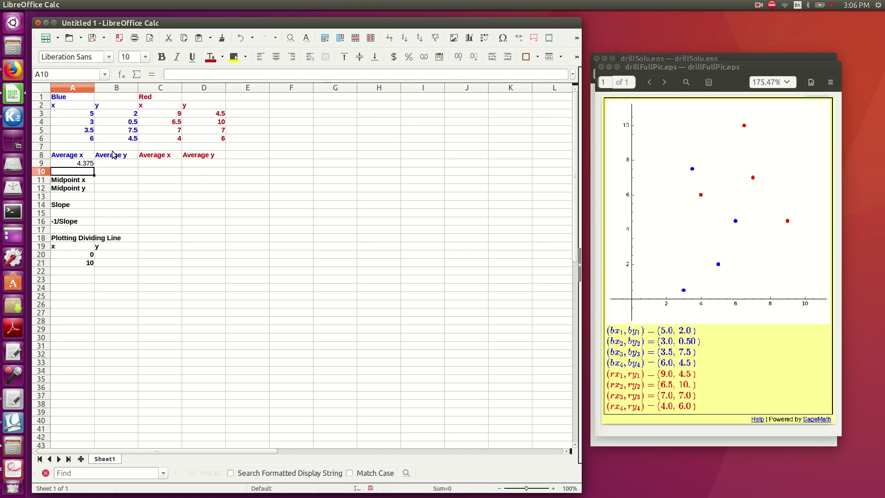
{"action": "left_click", "coordinate": [91, 165]}
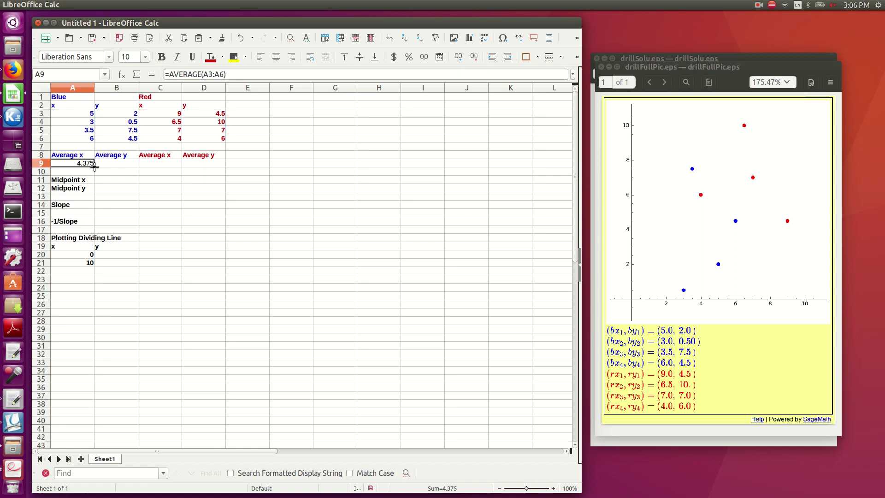
Fill the A9 average across to D9 (3.625, 6.625, 6.875) and verify the B9 and D9 ranges.
{"action": "left_click_drag", "start_coordinate": [94, 166], "coordinate": [212, 171]}
{"action": "left_click", "coordinate": [201, 181]}
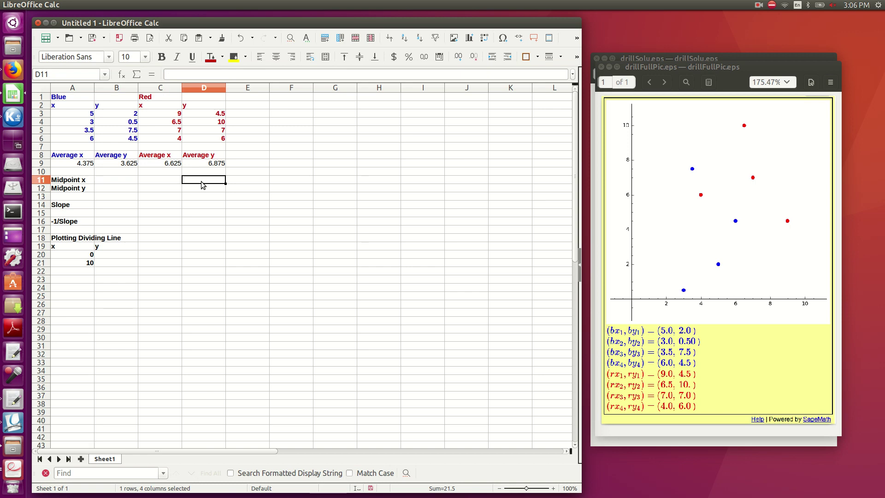
{"action": "left_click", "coordinate": [131, 166]}
{"action": "double_click", "coordinate": [132, 166]}
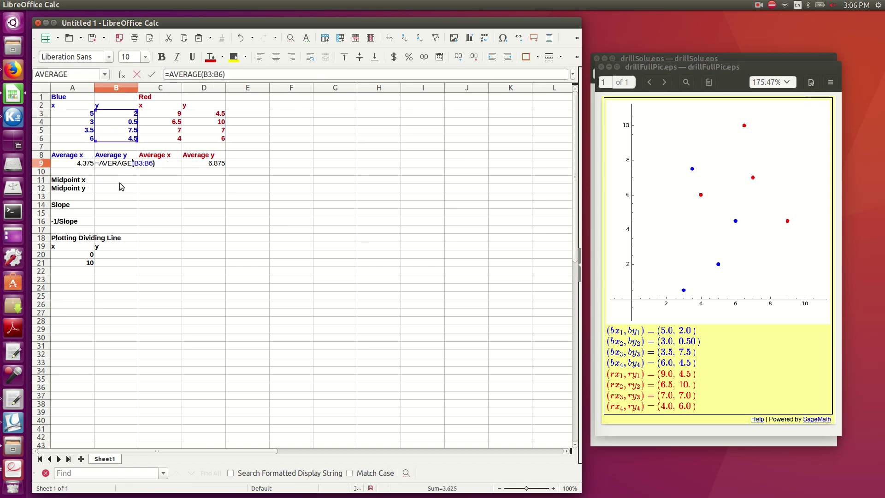
{"action": "key", "text": "Return"}
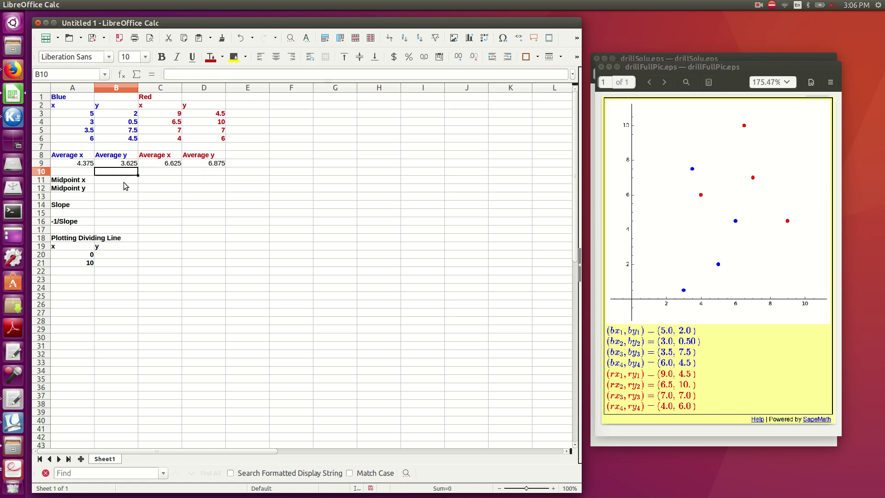
{"action": "left_click", "coordinate": [212, 164]}
{"action": "double_click", "coordinate": [212, 164]}
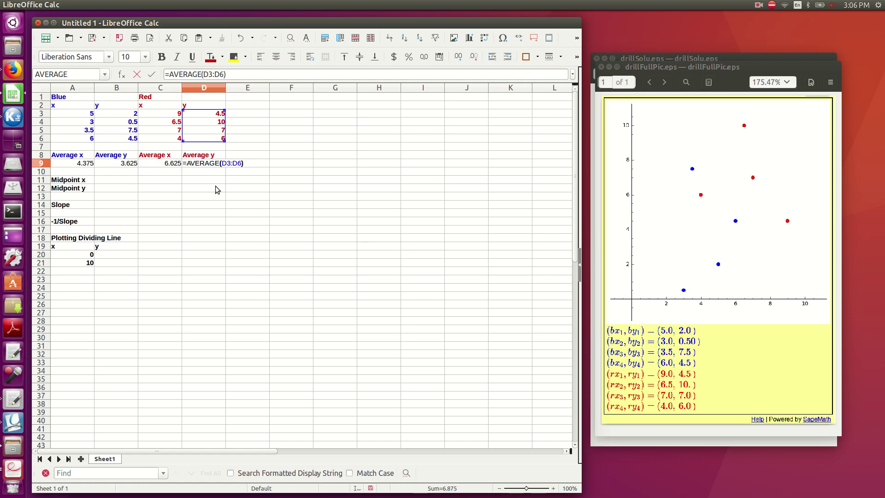
{"action": "key", "text": "Return"}
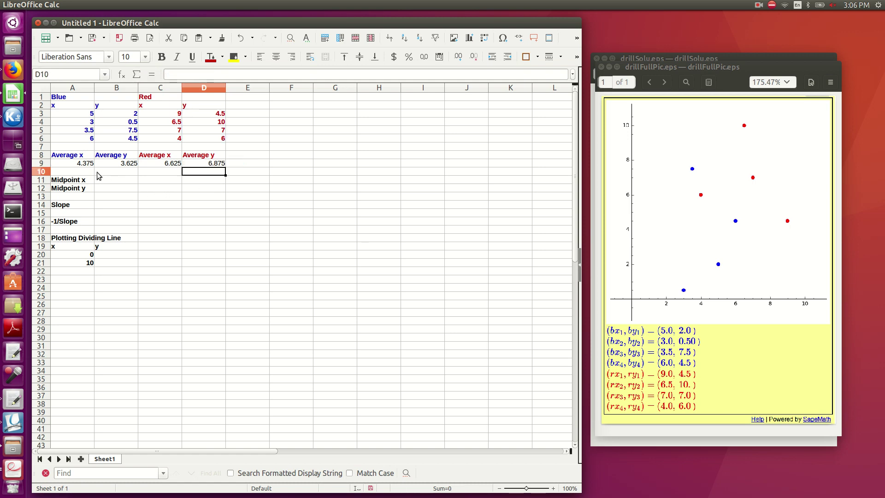
{"action": "left_click_drag", "start_coordinate": [110, 165], "coordinate": [203, 165]}
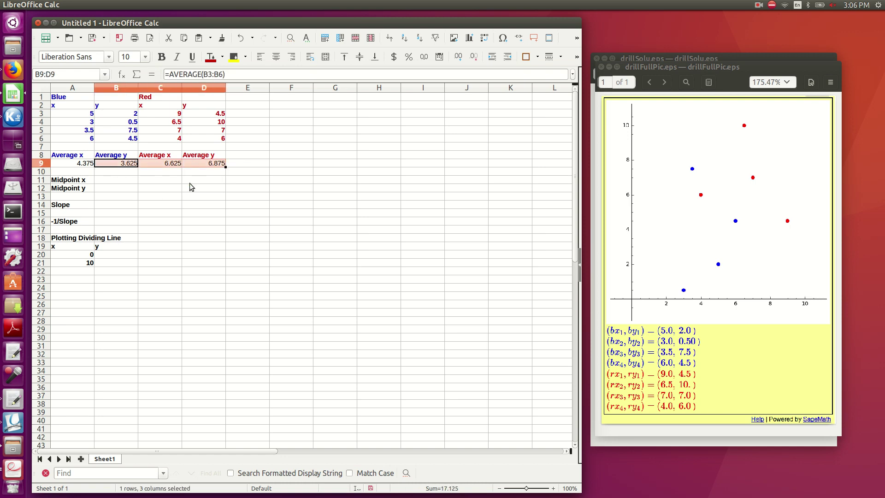
{"action": "key", "text": "Delete"}
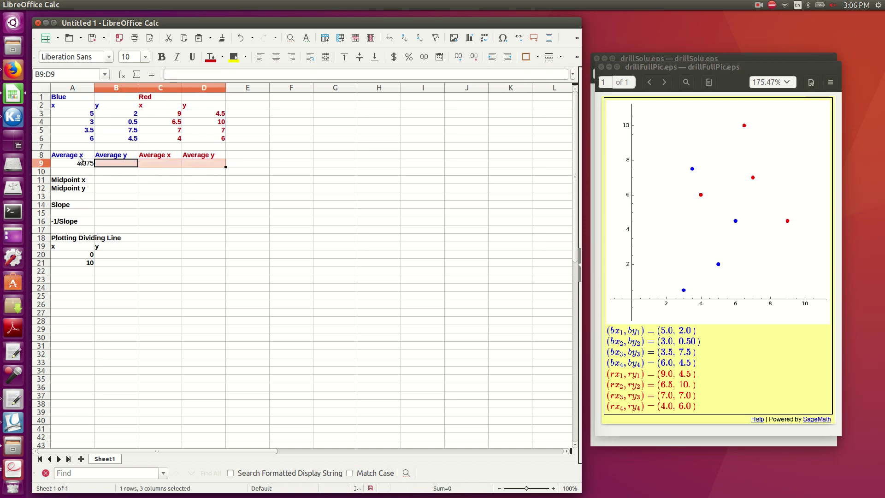
{"action": "left_click", "coordinate": [78, 162]}
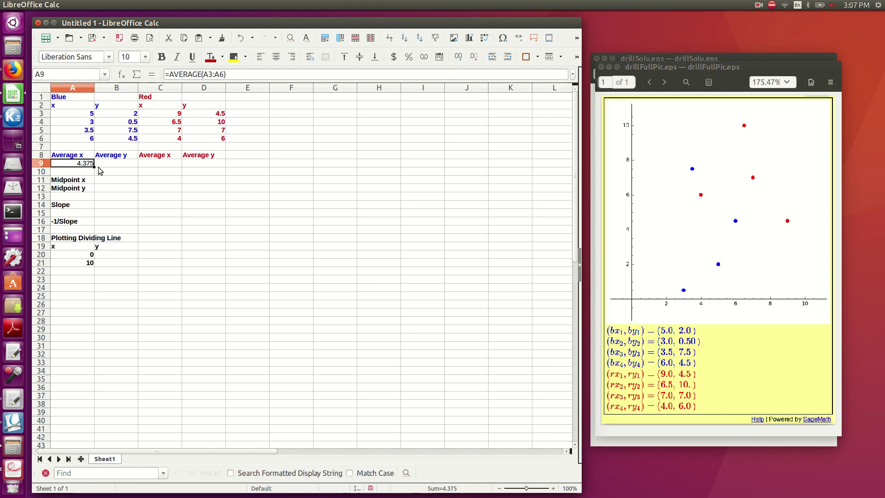
{"action": "right_click", "coordinate": [86, 163]}
{"action": "left_click", "coordinate": [108, 179]}
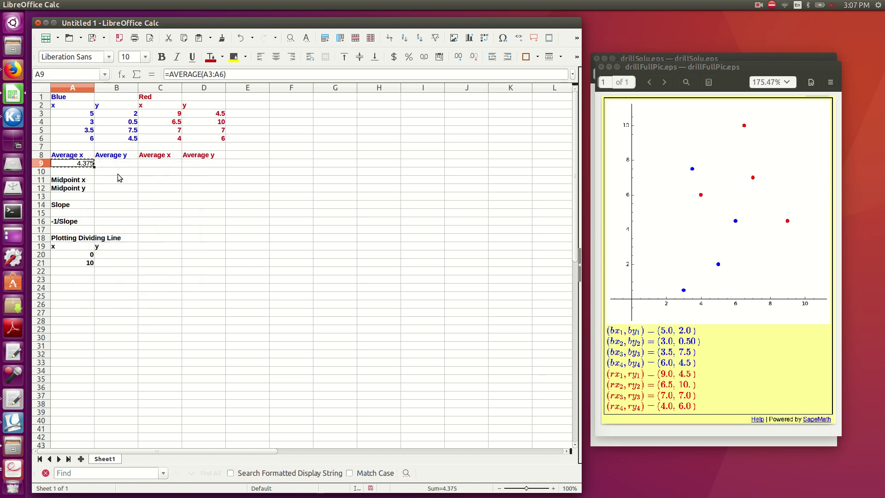
{"action": "left_click_drag", "start_coordinate": [112, 165], "coordinate": [202, 162]}
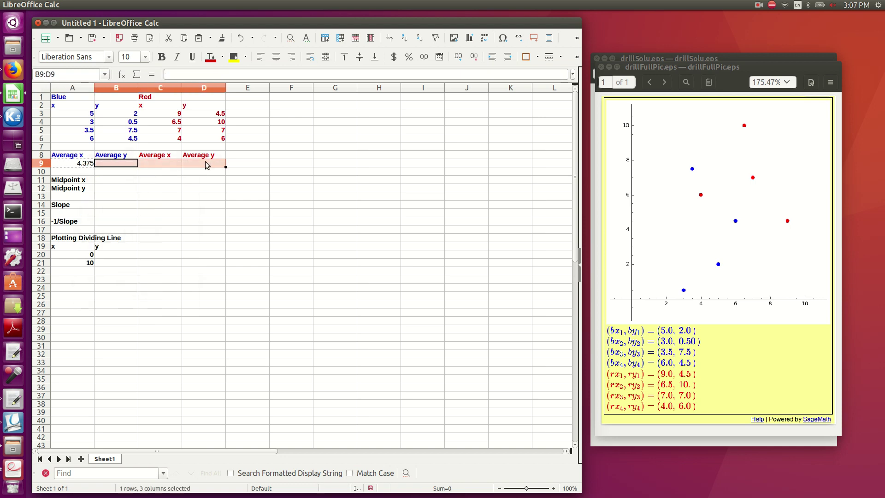
{"action": "right_click", "coordinate": [202, 162]}
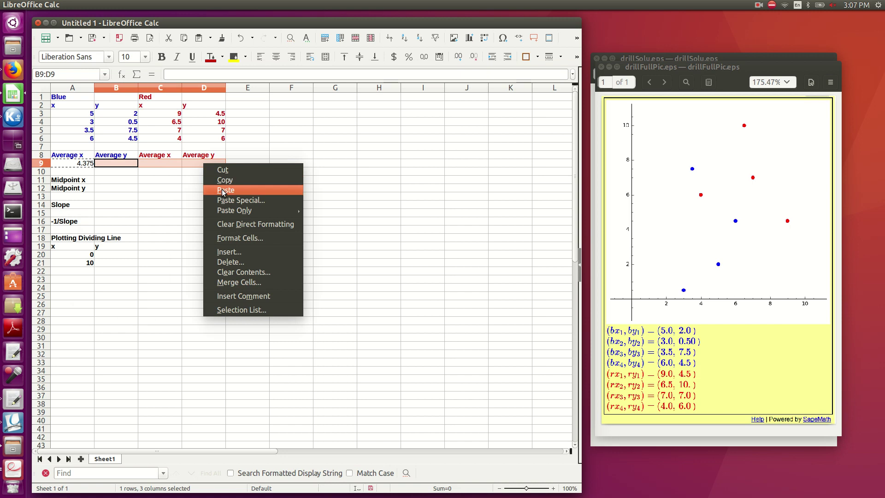
{"action": "left_click", "coordinate": [225, 190]}
{"action": "left_click", "coordinate": [159, 189]}
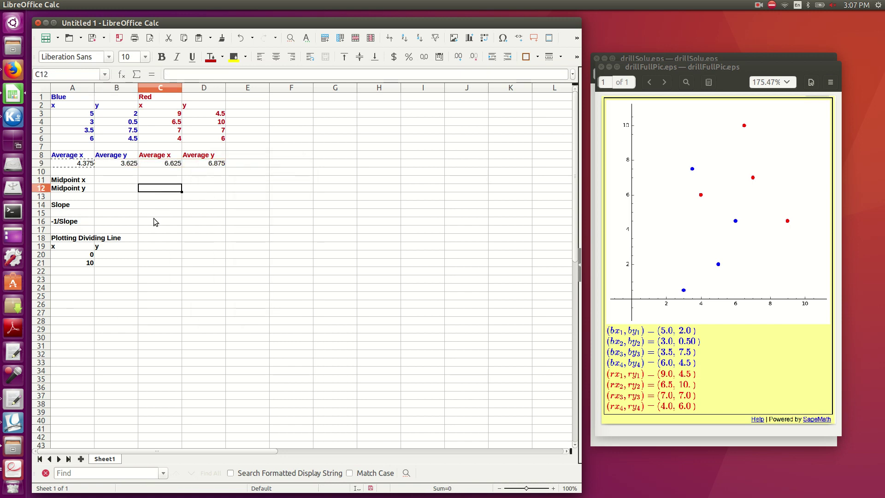
{"action": "left_click", "coordinate": [195, 194]}
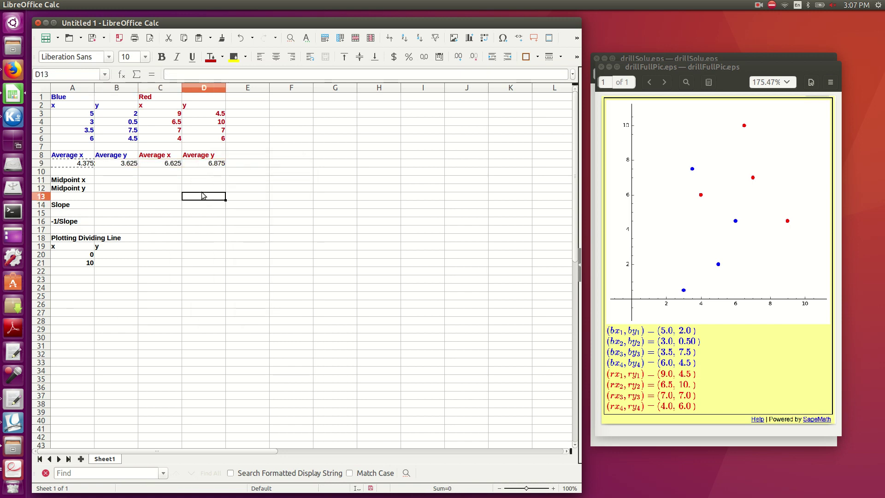
{"action": "double_click", "coordinate": [158, 180]}
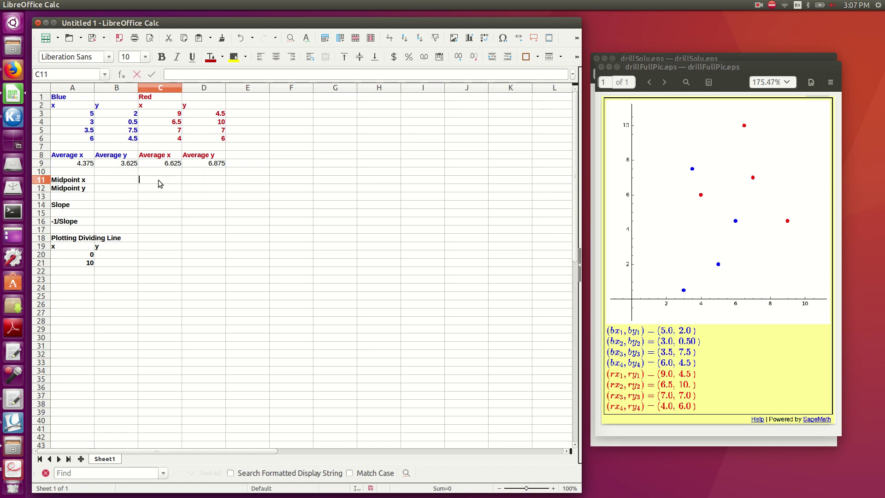
{"action": "left_click", "coordinate": [161, 196]}
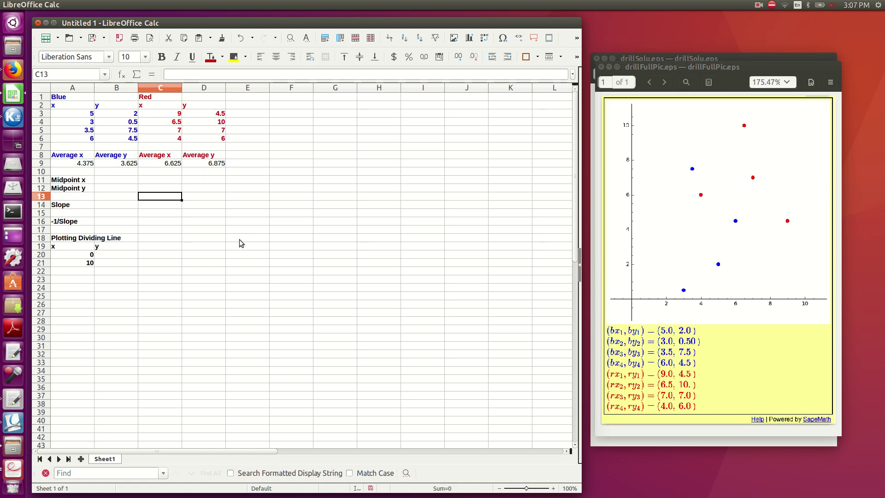
Enter =AVERAGE(A9,C9) in B11 for a Midpoint x of 5.5.
{"action": "left_click", "coordinate": [127, 179]}
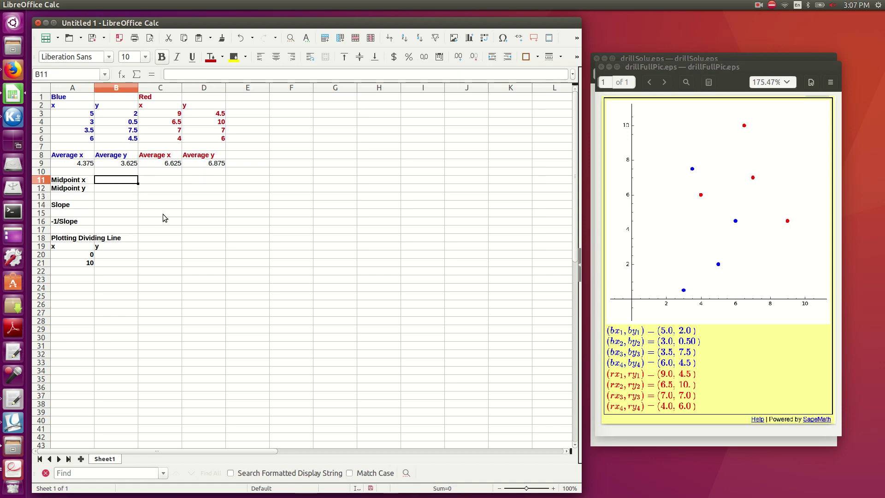
{"action": "type", "text": "="}
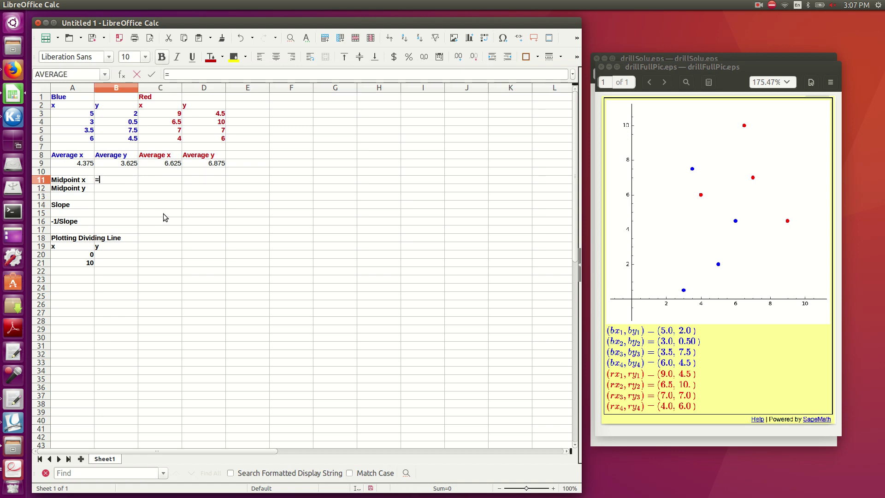
{"action": "type", "text": "average("}
{"action": "left_click", "coordinate": [81, 165]}
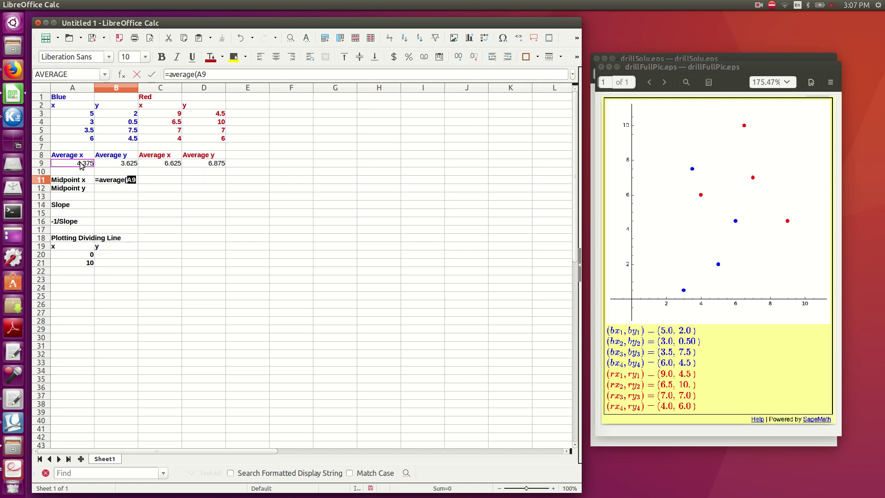
{"action": "type", "text": ","}
{"action": "left_click", "coordinate": [161, 164]}
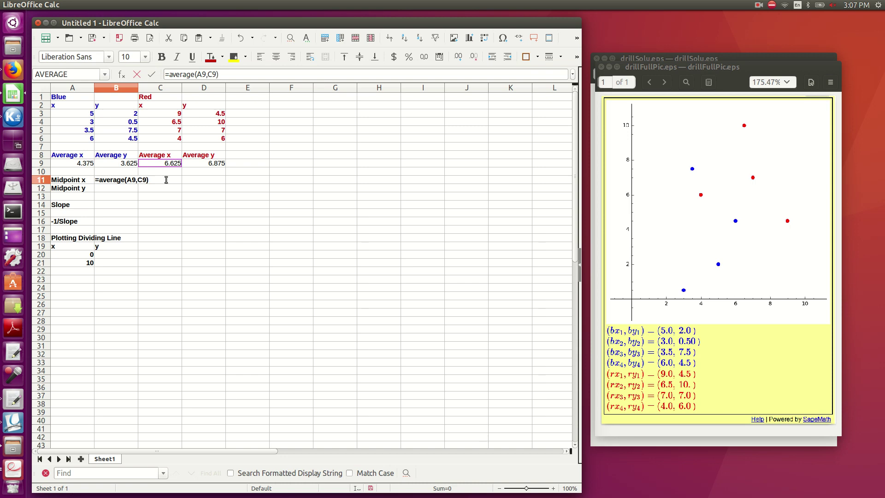
{"action": "type", "text": ")"}
{"action": "key", "text": "Return"}
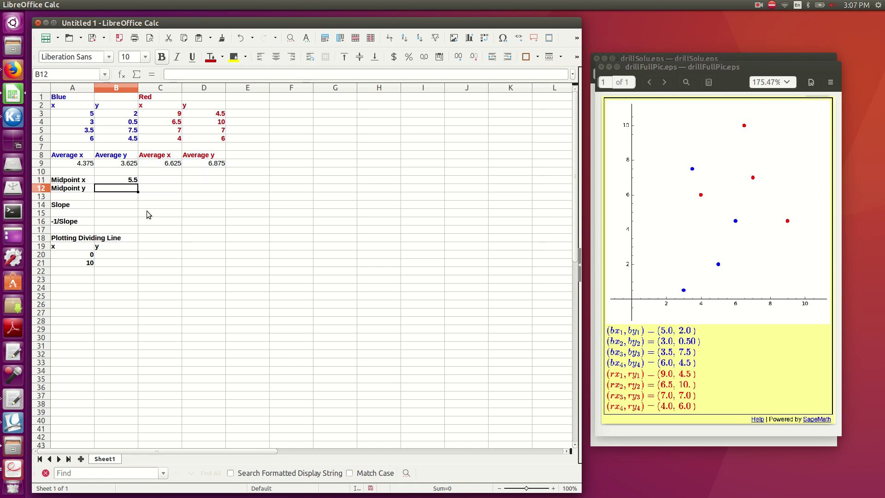
Enter =AVERAGE(B9,D9) in B12 for a Midpoint y of 5.25.
{"action": "type", "text": "="}
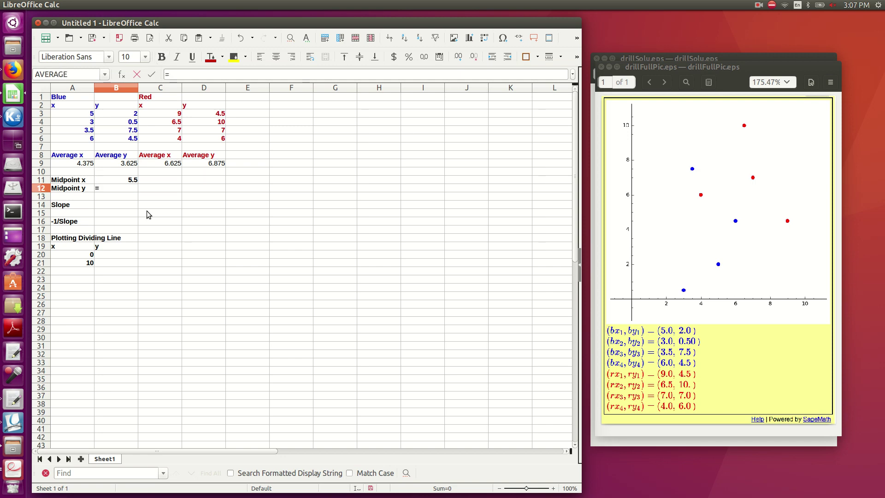
{"action": "type", "text": "average("}
{"action": "left_click", "coordinate": [122, 163]}
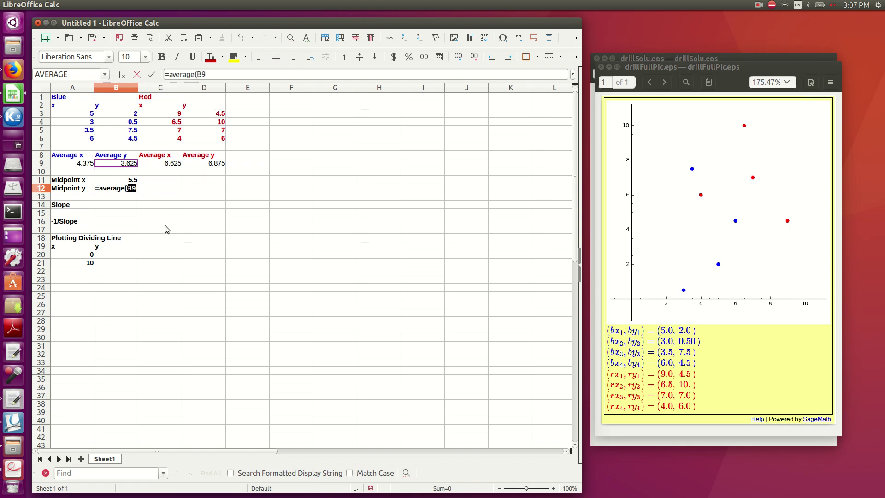
{"action": "type", "text": ","}
{"action": "left_click", "coordinate": [215, 163]}
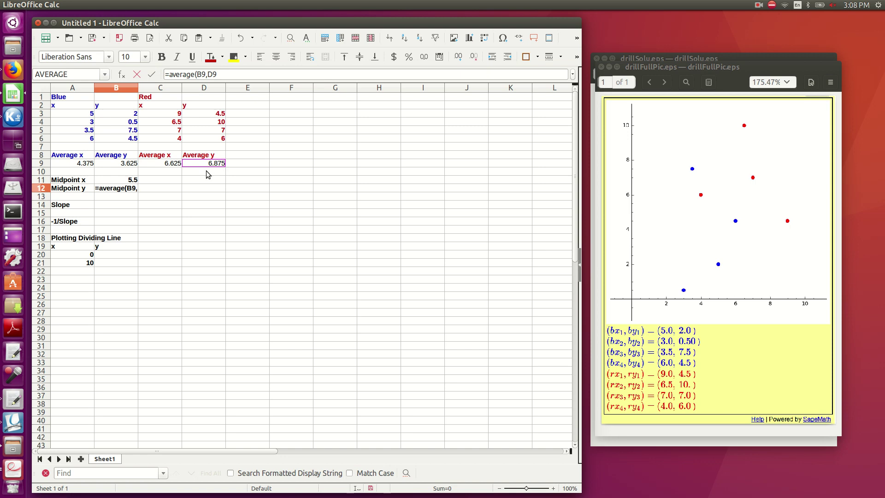
{"action": "type", "text": ")"}
{"action": "key", "text": "Return"}
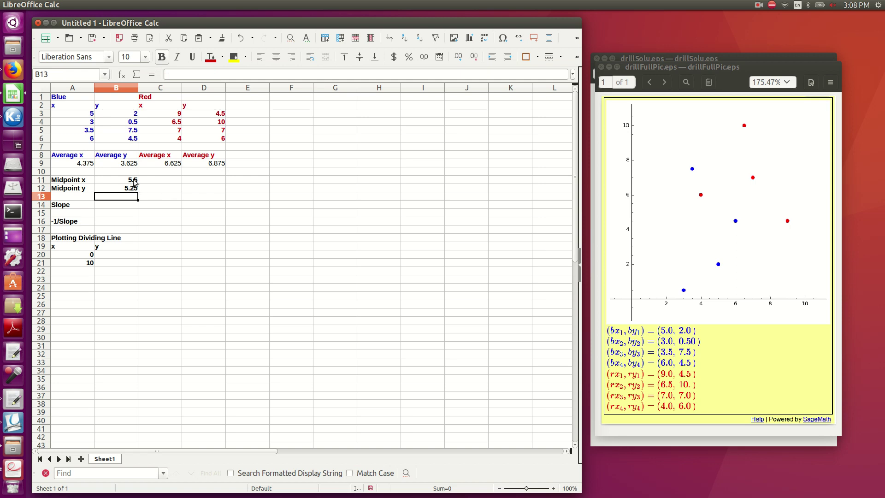
Enter =(A9+C9)/2 in C11 to get the midpoint x of 5.5.
{"action": "left_click", "coordinate": [157, 178]}
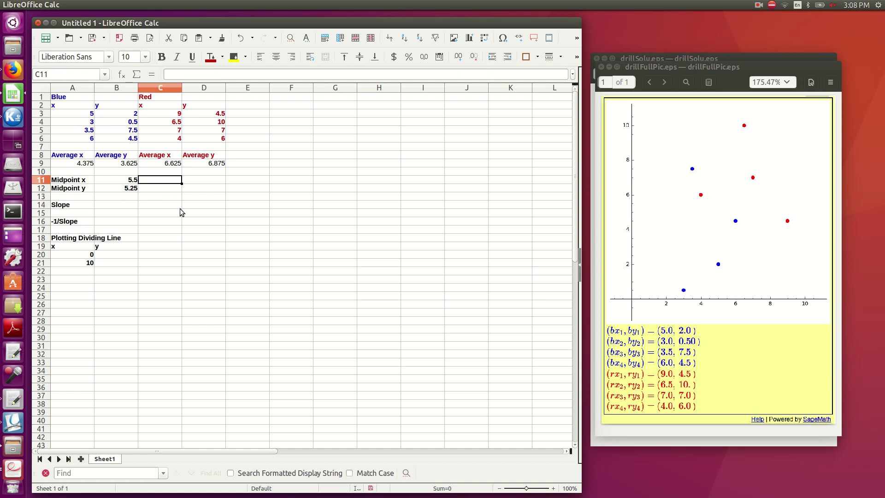
{"action": "type", "text": "="}
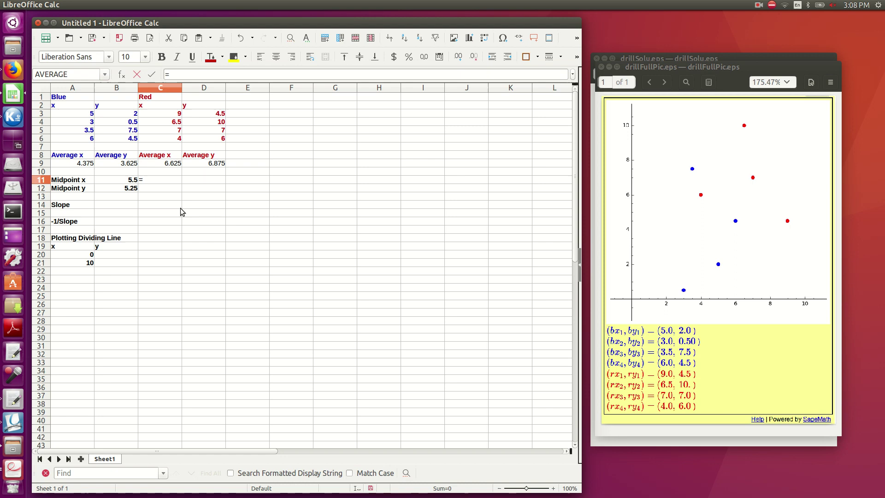
{"action": "type", "text": "("}
{"action": "left_click", "coordinate": [81, 163]}
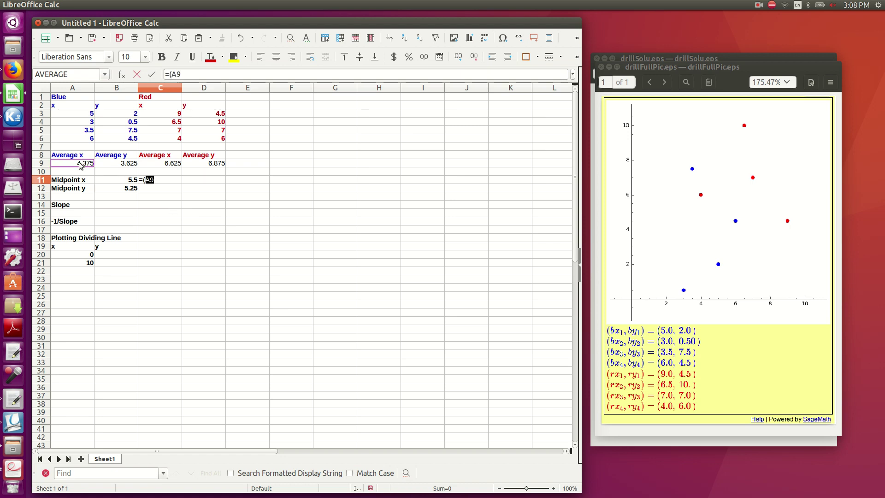
{"action": "type", "text": "+"}
{"action": "left_click", "coordinate": [173, 162]}
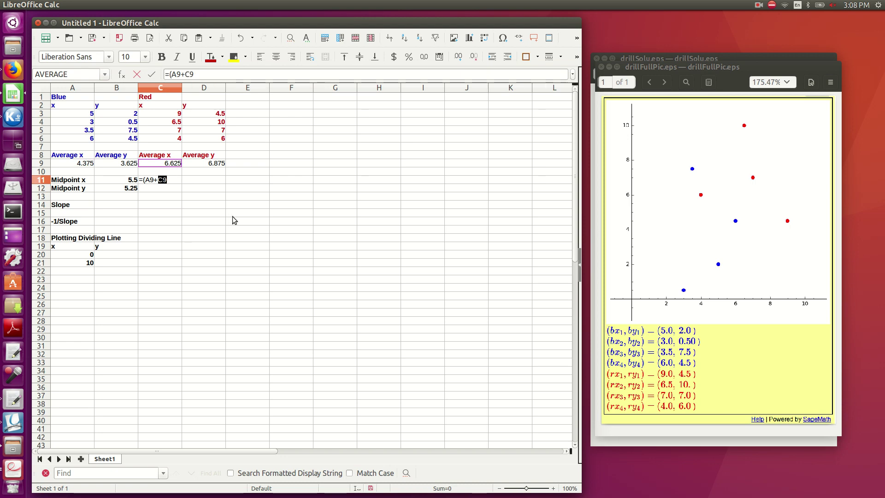
{"action": "type", "text": ")"}
{"action": "type", "text": "2"}
{"action": "key", "text": "Return"}
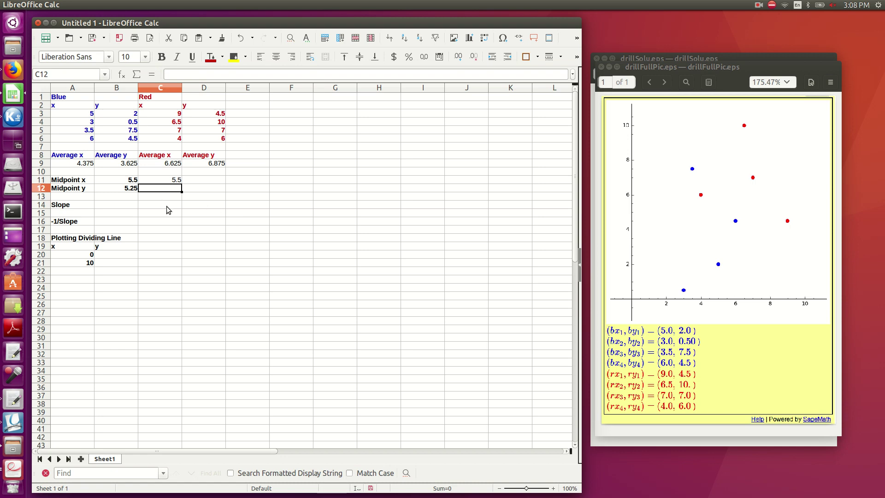
Enter =(B9+D9)/2 in C12 to get the midpoint y of 5.25.
{"action": "type", "text": "="}
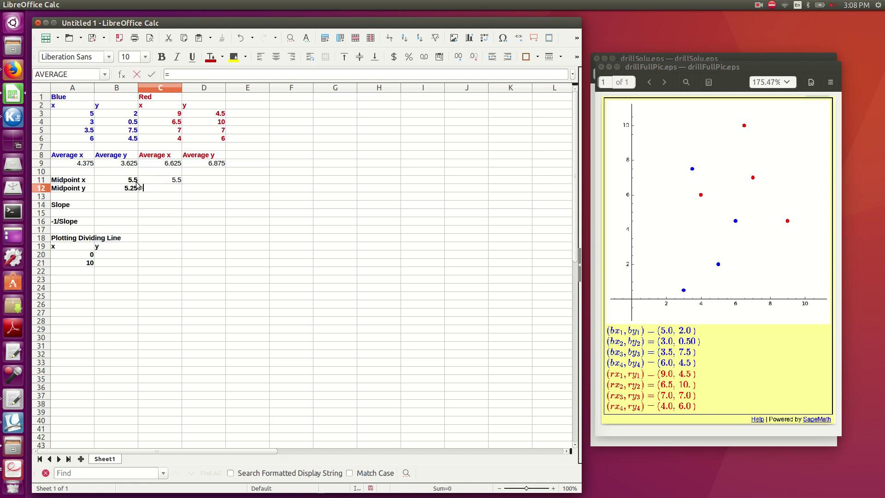
{"action": "type", "text": "("}
{"action": "left_click", "coordinate": [107, 162]}
{"action": "type", "text": "+"}
{"action": "left_click", "coordinate": [221, 164]}
{"action": "type", "text": ")/"}
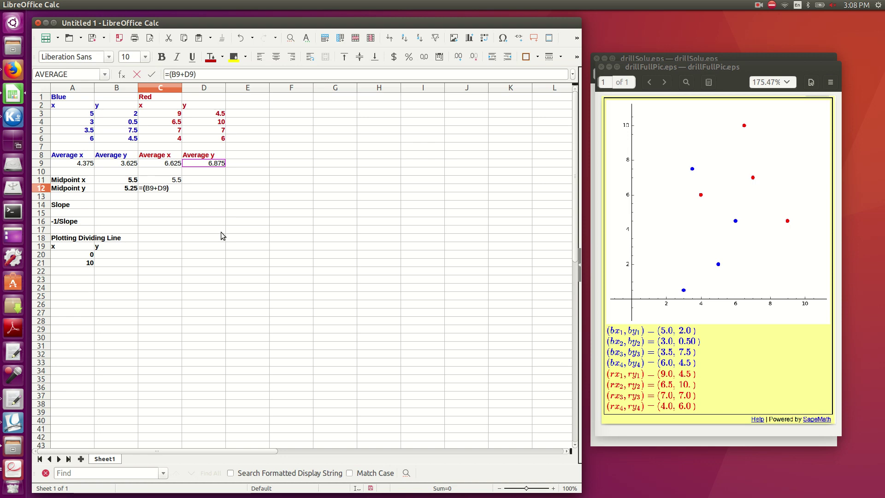
{"action": "type", "text": "2"}
{"action": "key", "text": "Return"}
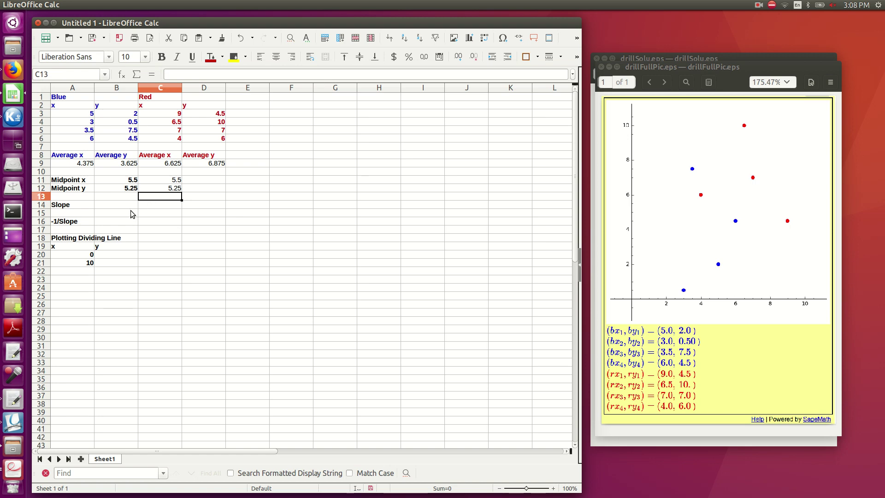
Start the B14 slope formula with the numerator (B9-D9) divided by.
{"action": "left_click", "coordinate": [104, 203]}
{"action": "type", "text": "="}
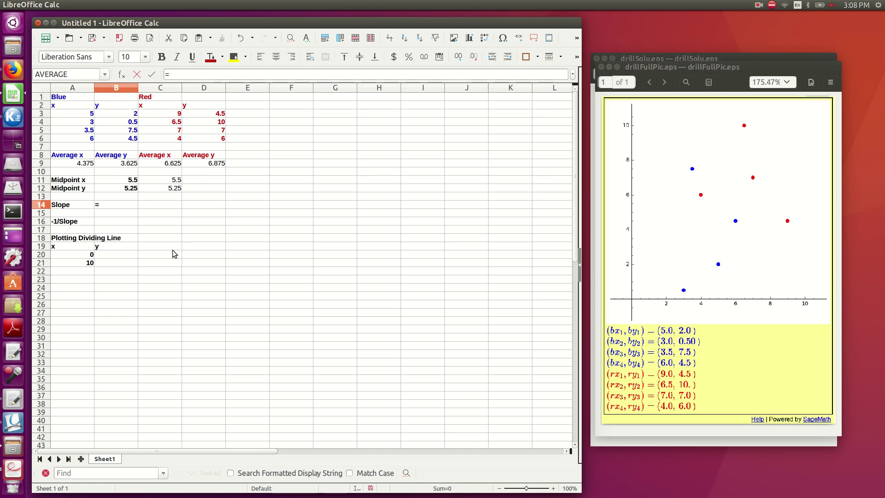
{"action": "type", "text": "("}
{"action": "left_click", "coordinate": [122, 165]}
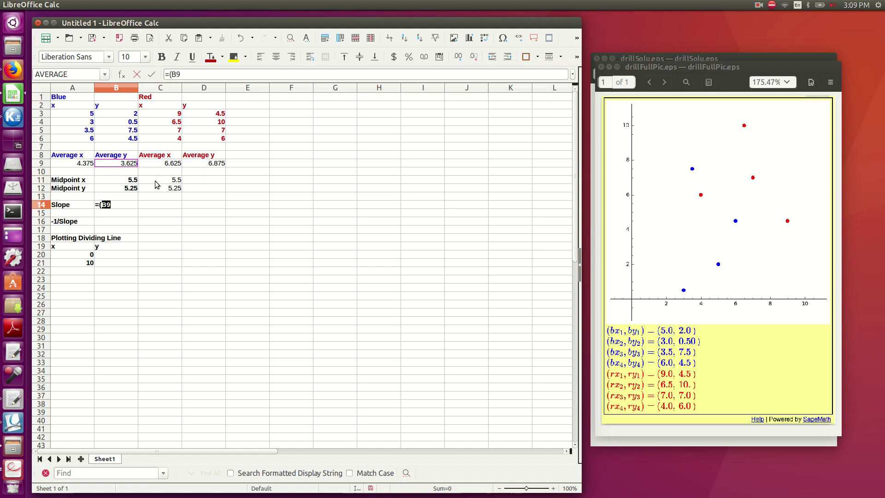
{"action": "type", "text": "-"}
{"action": "left_click", "coordinate": [216, 164]}
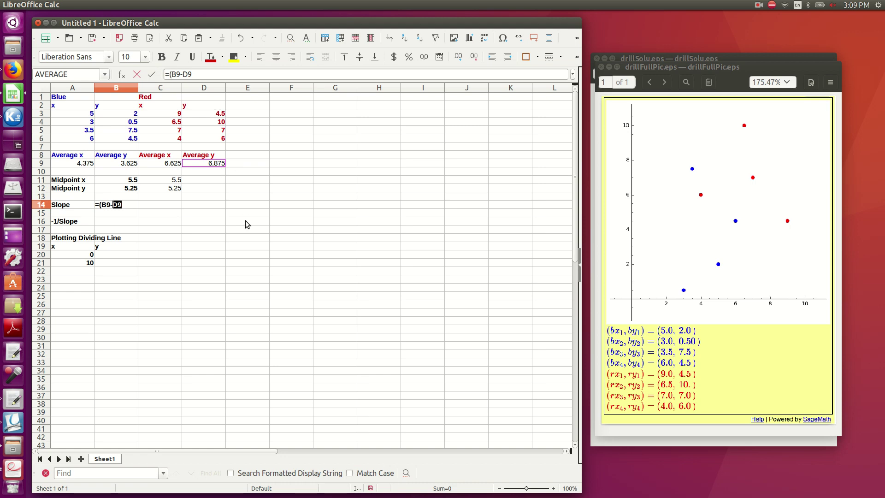
{"action": "type", "text": ")/"}
Complete the denominator (A9-C9) so B14 shows a slope of 1.4444444444.
{"action": "left_click", "coordinate": [69, 164]}
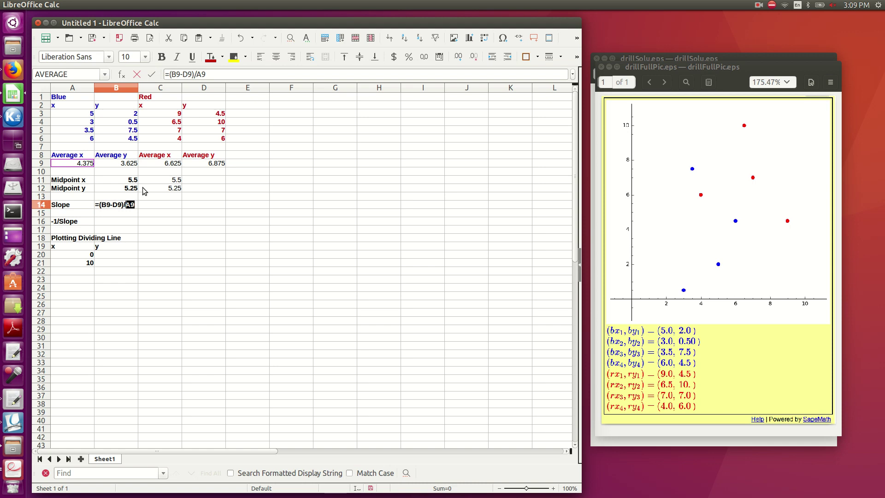
{"action": "key", "text": "BackSpace"}
{"action": "key", "text": "BackSpace"}
{"action": "type", "text": "("}
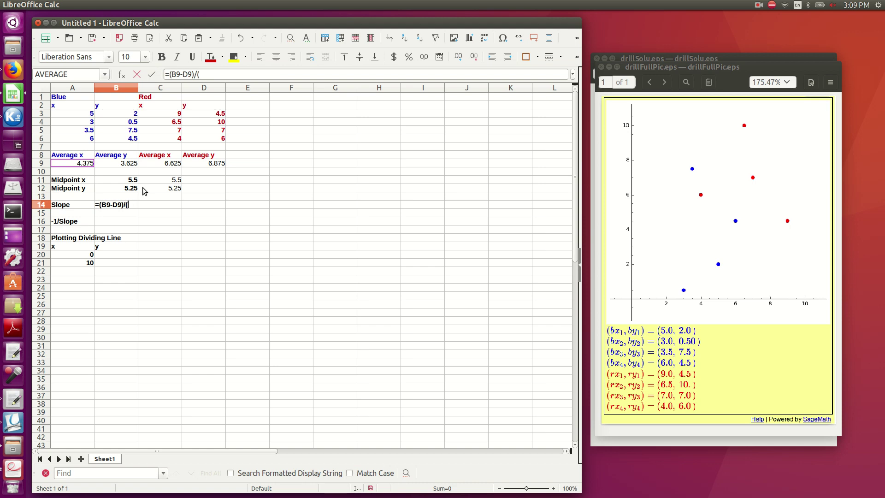
{"action": "left_click", "coordinate": [85, 165]}
{"action": "type", "text": "-"}
{"action": "left_click", "coordinate": [166, 164]}
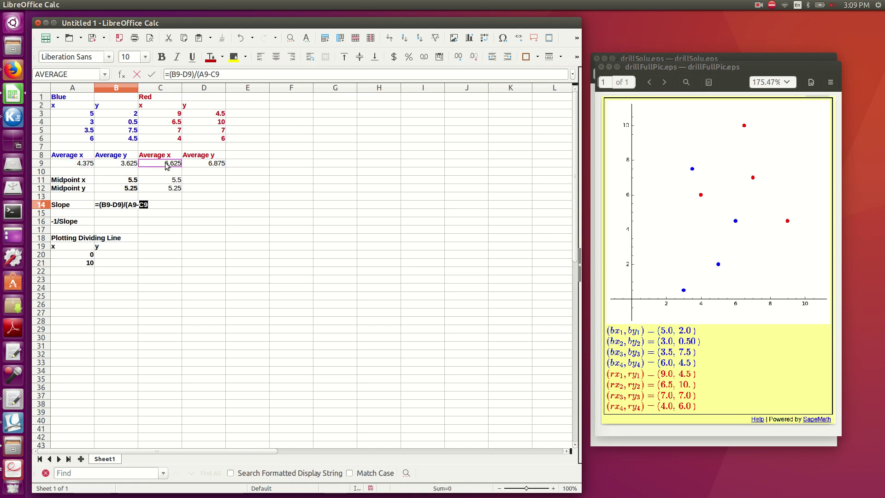
{"action": "type", "text": ")"}
{"action": "key", "text": "Return"}
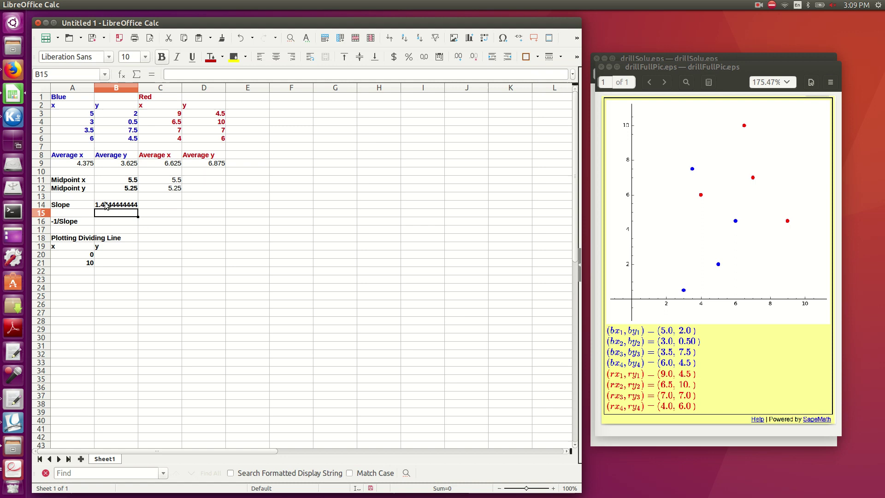
Enter =-1/B14 in B16, giving -0.692307692.
{"action": "left_click", "coordinate": [109, 220]}
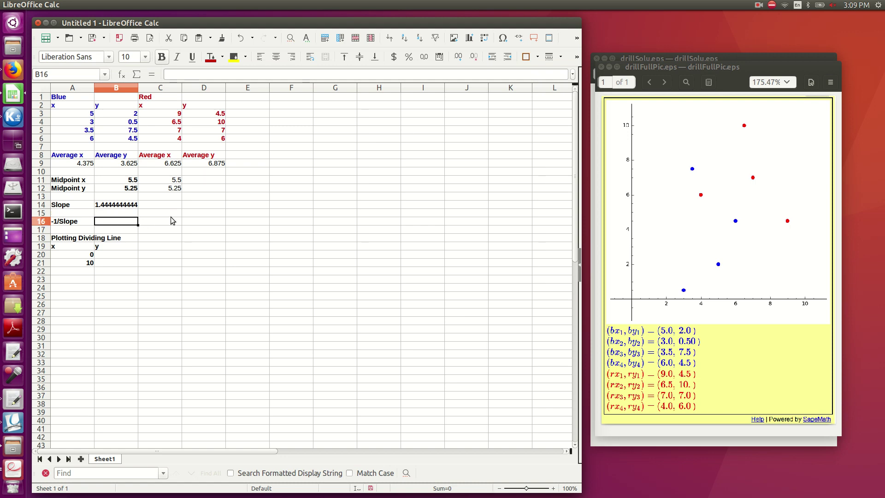
{"action": "type", "text": "="}
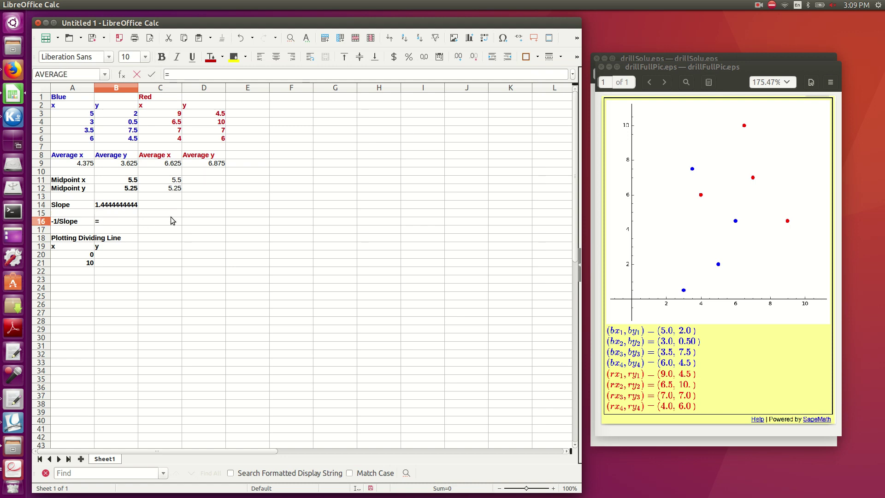
{"action": "type", "text": "-1/"}
{"action": "left_click", "coordinate": [135, 206]}
{"action": "key", "text": "Return"}
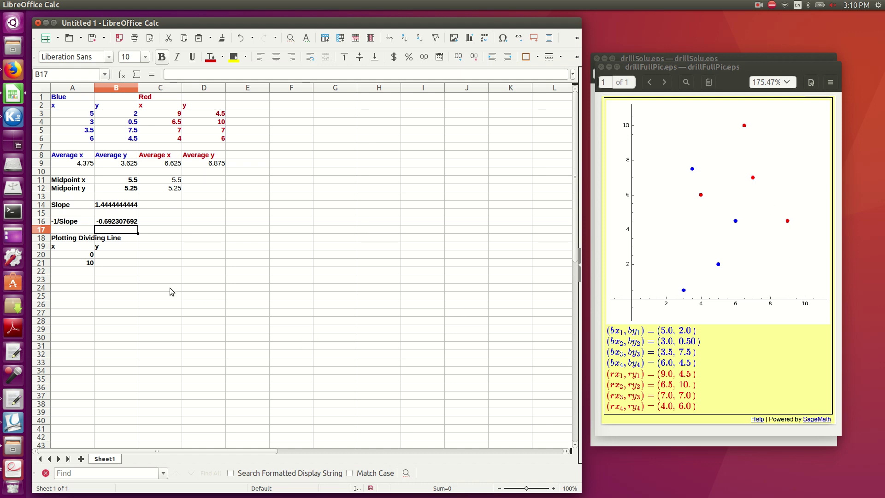
Enter =B16*(A20-B11)+B12 in B20, giving y 9.0576923077 at x = 0.
{"action": "left_click", "coordinate": [113, 254]}
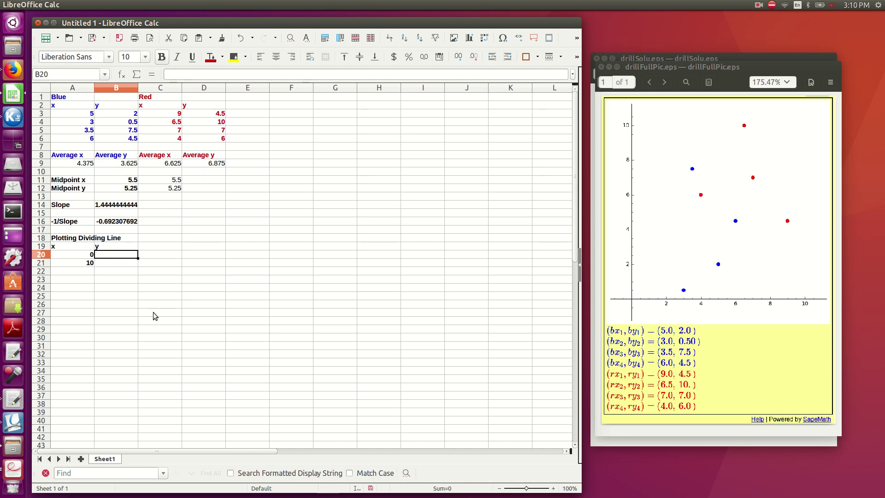
{"action": "type", "text": "="}
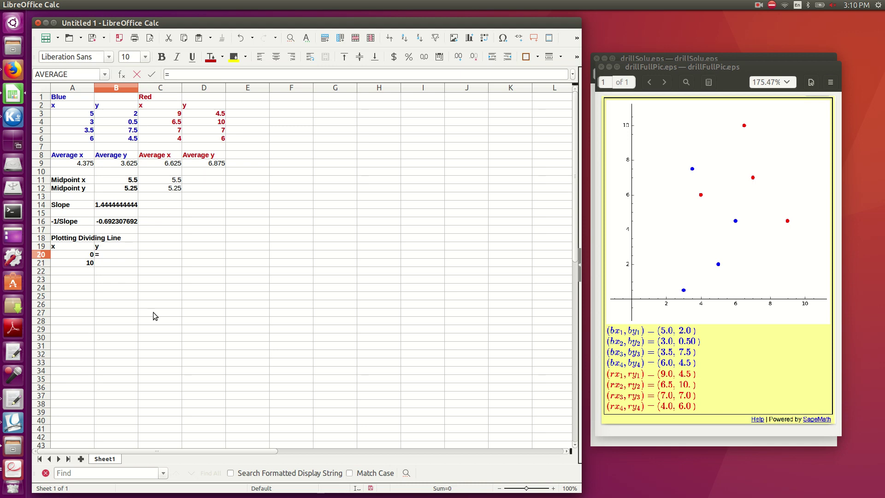
{"action": "left_click", "coordinate": [114, 224]}
{"action": "type", "text": "*("}
{"action": "left_click", "coordinate": [78, 257]}
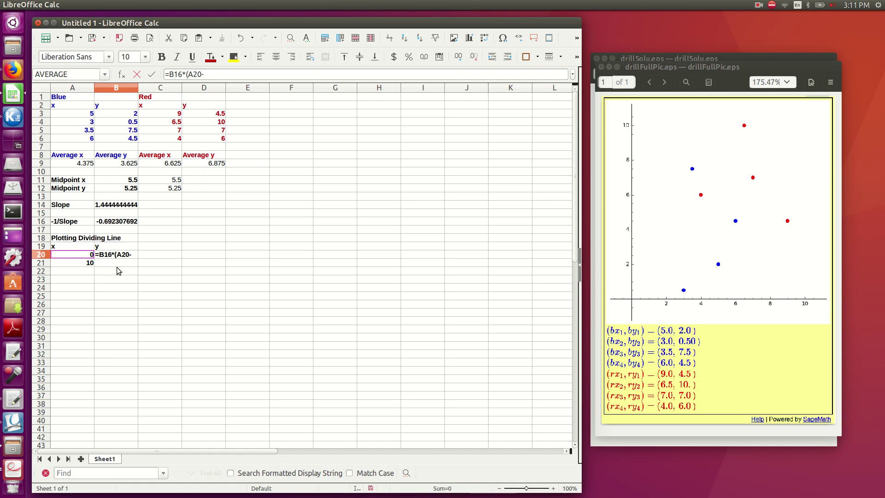
{"action": "left_click", "coordinate": [126, 182]}
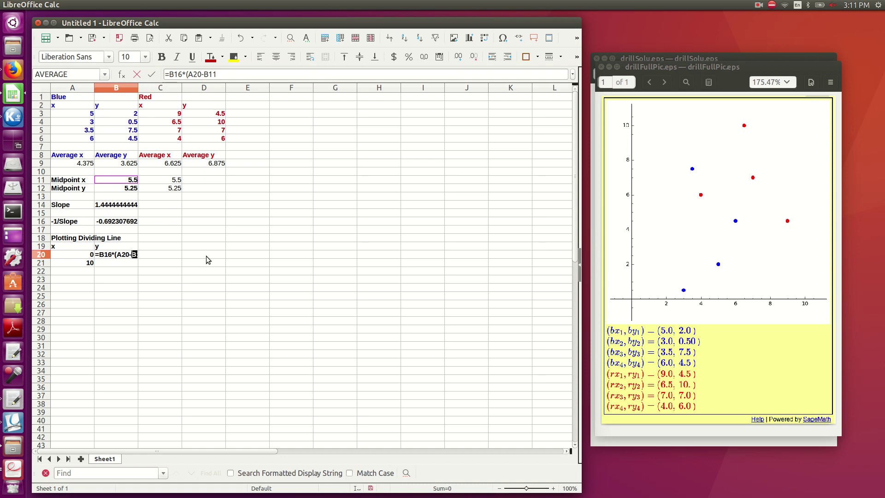
{"action": "type", "text": ")+"}
{"action": "left_click", "coordinate": [131, 189]}
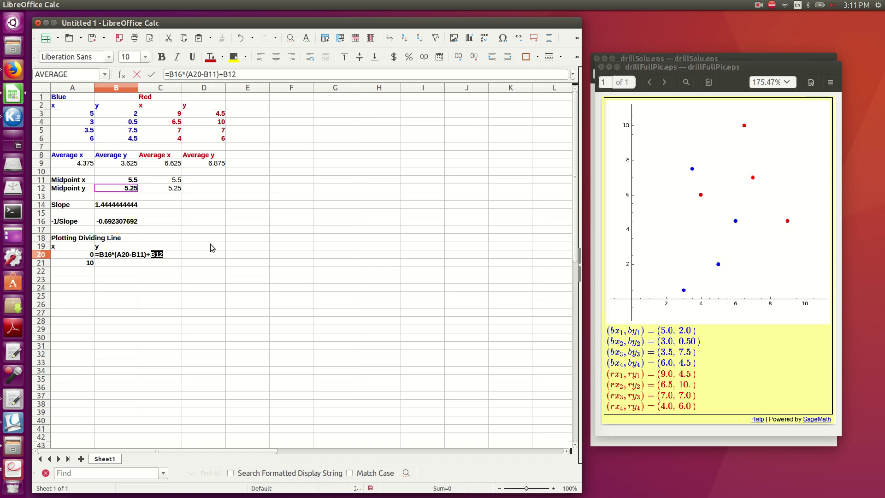
{"action": "key", "text": "Return"}
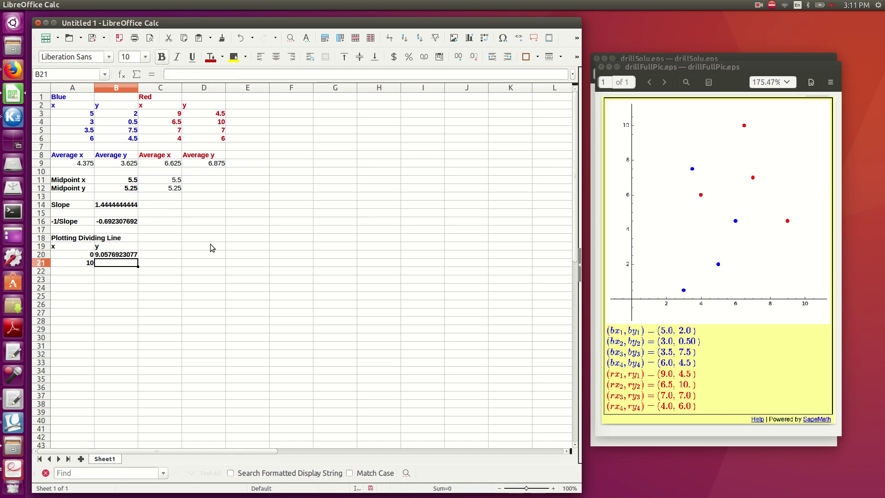
Change the B20 formula to =B$16*(A20-B$11)+B$12 with locked rows.
{"action": "left_click", "coordinate": [121, 256]}
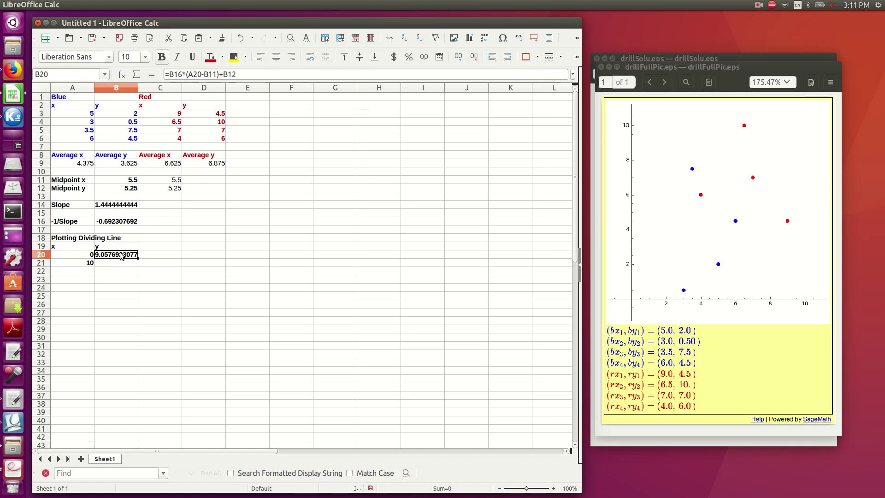
{"action": "double_click", "coordinate": [120, 256]}
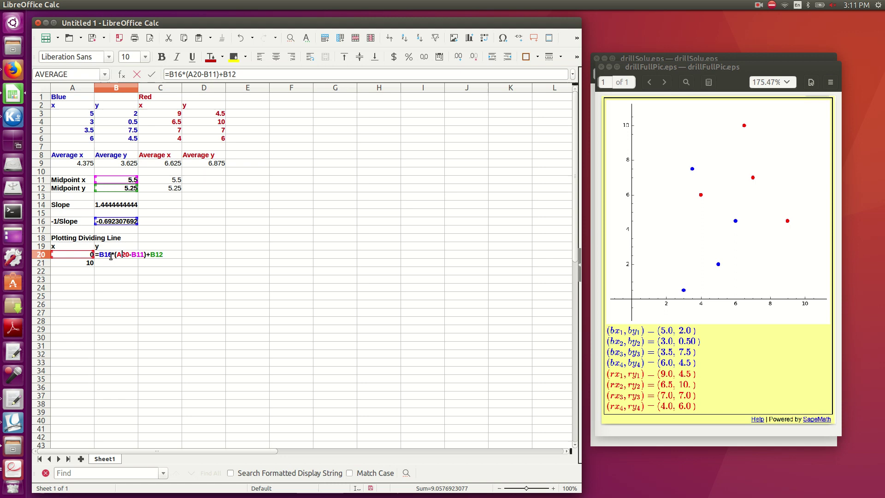
{"action": "left_click", "coordinate": [145, 257]}
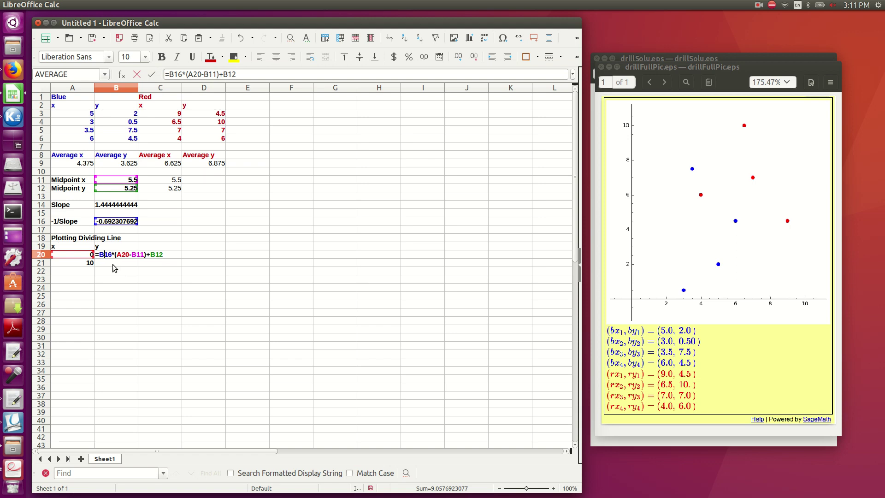
{"action": "type", "text": "$"}
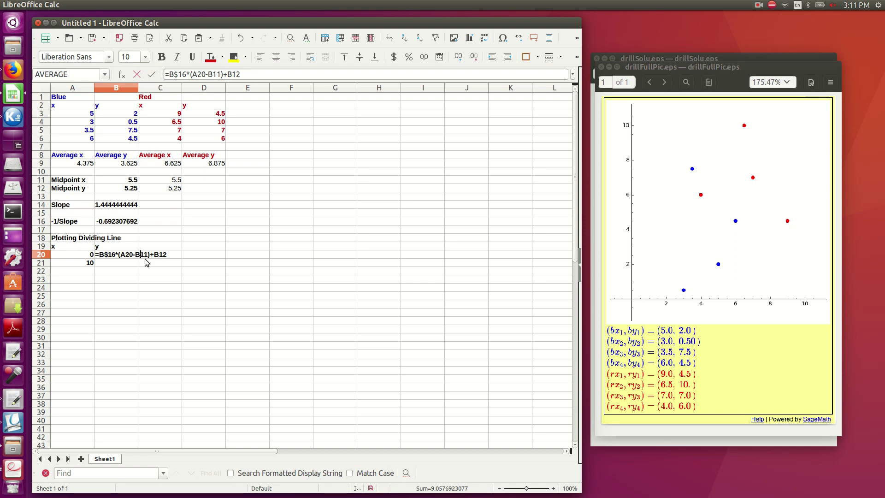
{"action": "type", "text": "$"}
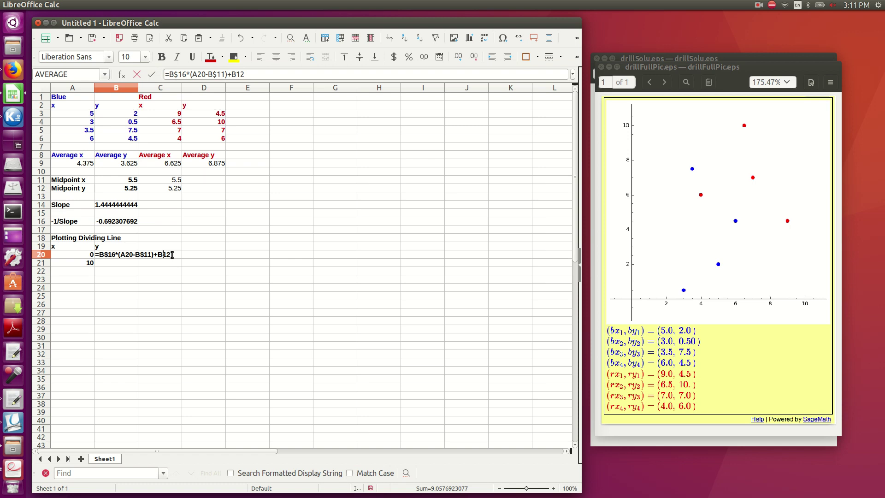
{"action": "type", "text": "$"}
{"action": "key", "text": "Return"}
Fill the formula down to B21 and confirm it gives 2.1346153846 for x = 10.
{"action": "left_click", "coordinate": [129, 254]}
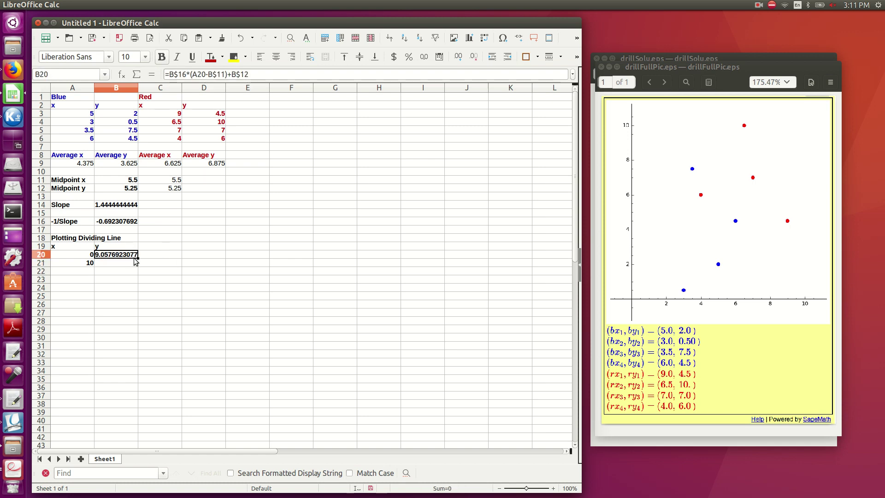
{"action": "left_click_drag", "start_coordinate": [138, 258], "coordinate": [134, 263]}
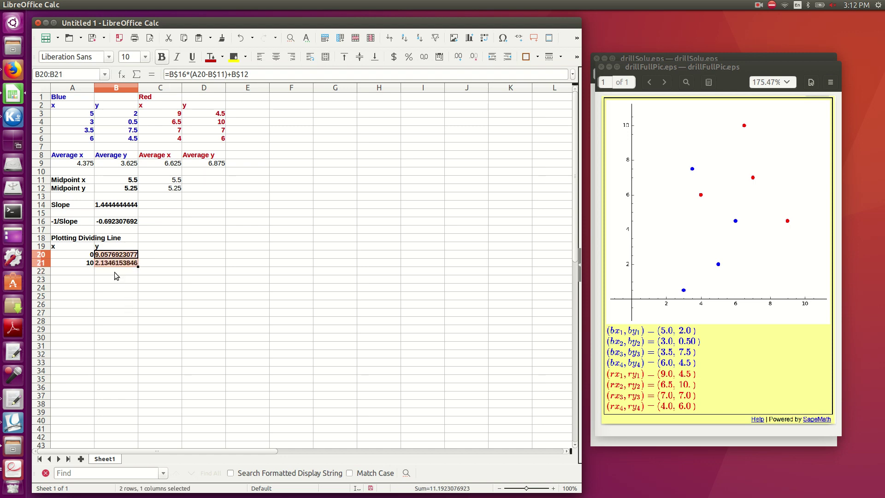
{"action": "left_click", "coordinate": [111, 266]}
{"action": "double_click", "coordinate": [111, 265]}
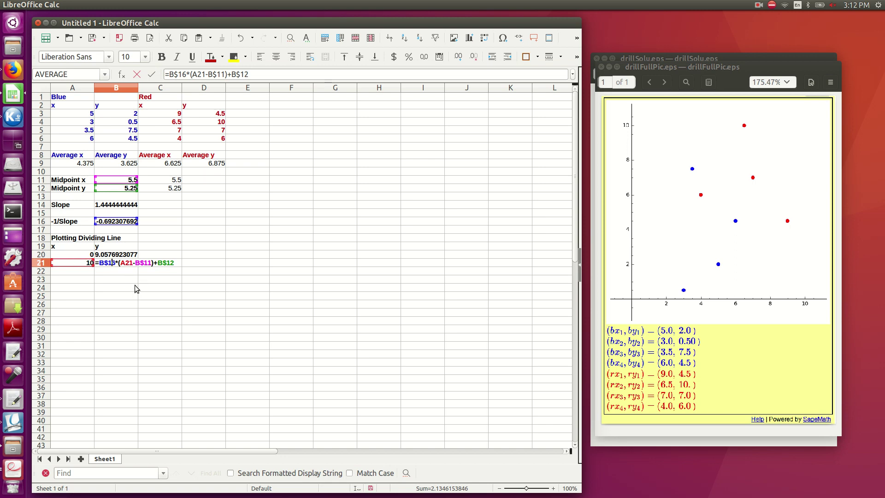
{"action": "key", "text": "Return"}
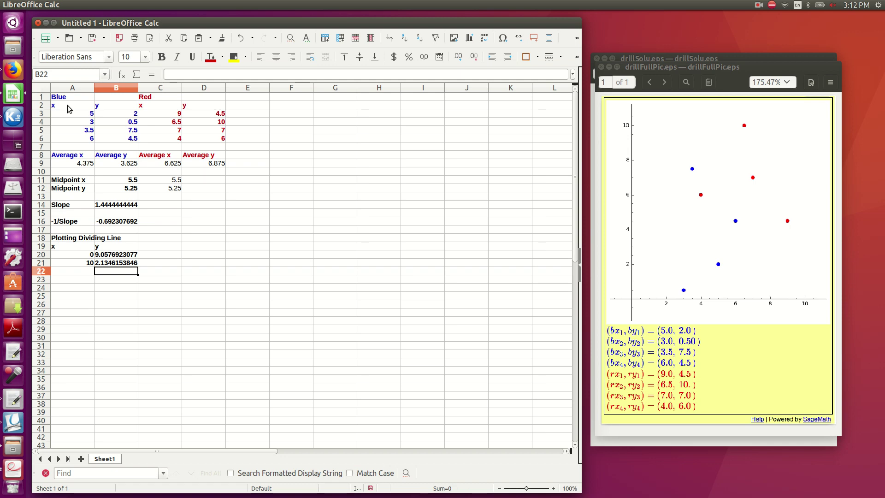
Insert an XY (Scatter) chart of the Blue data in A2:B6.
{"action": "left_click_drag", "start_coordinate": [67, 106], "coordinate": [112, 136]}
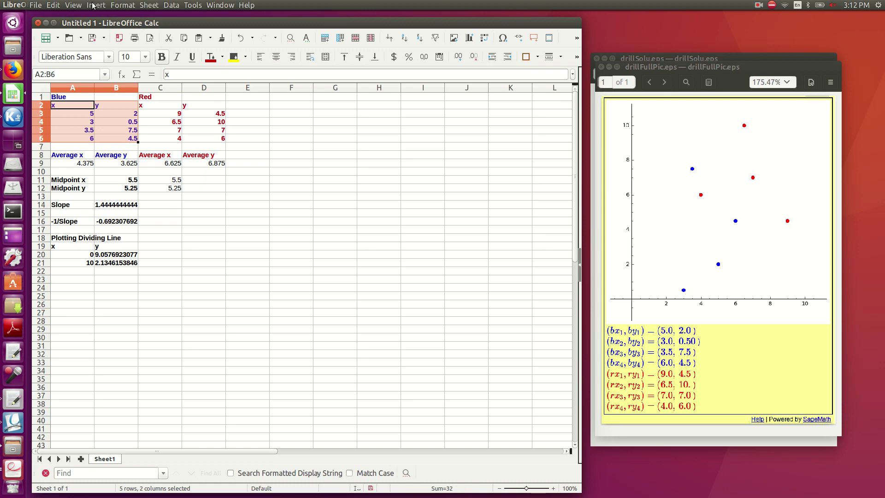
{"action": "left_click", "coordinate": [92, 5]}
{"action": "left_click", "coordinate": [110, 37]}
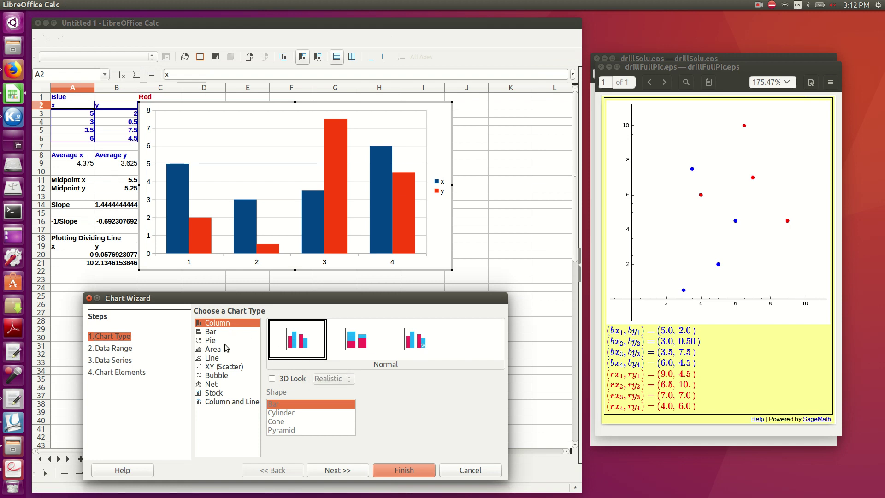
{"action": "left_click", "coordinate": [214, 367]}
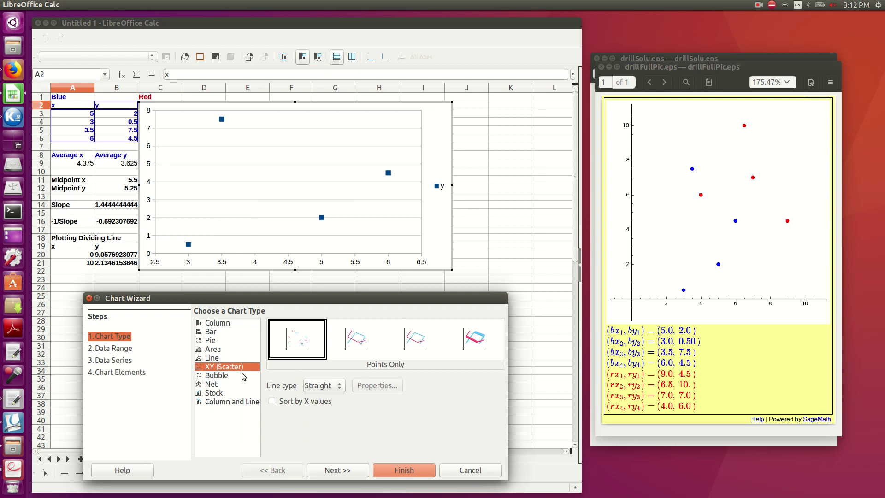
{"action": "left_click", "coordinate": [384, 470]}
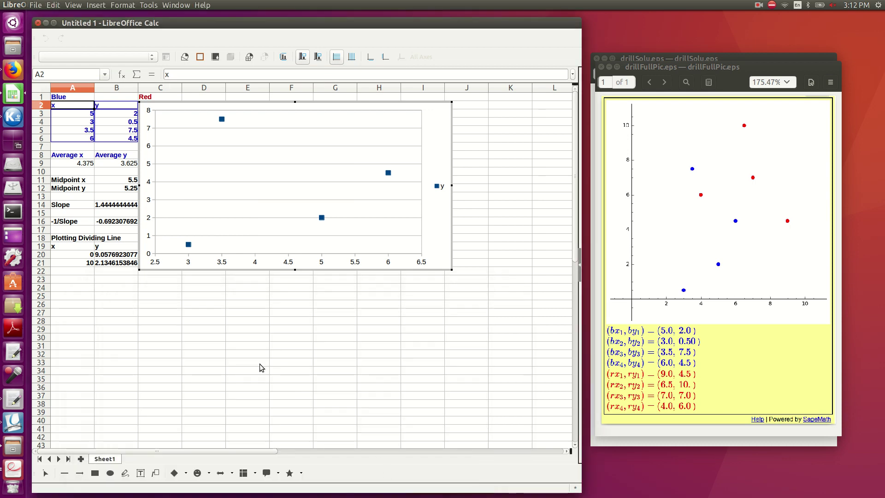
{"action": "left_click", "coordinate": [274, 306]}
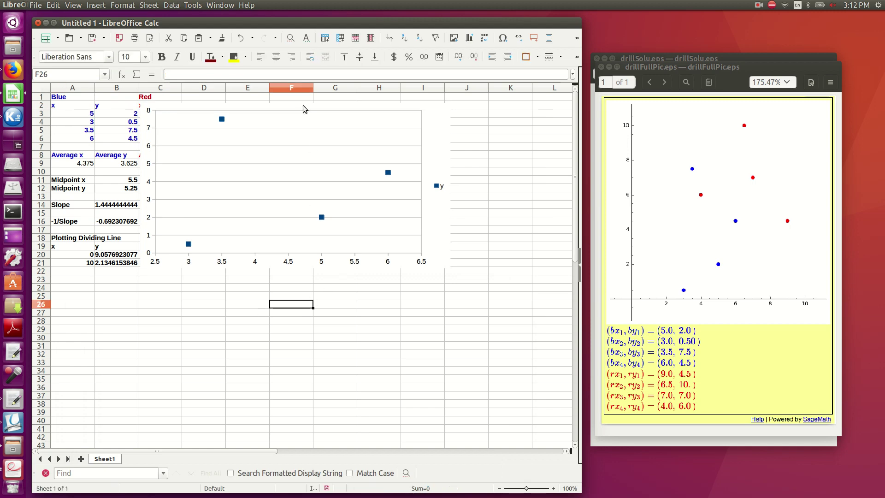
Drag the chart right of column D and open it in chart edit mode.
{"action": "left_click_drag", "start_coordinate": [297, 123], "coordinate": [393, 128]}
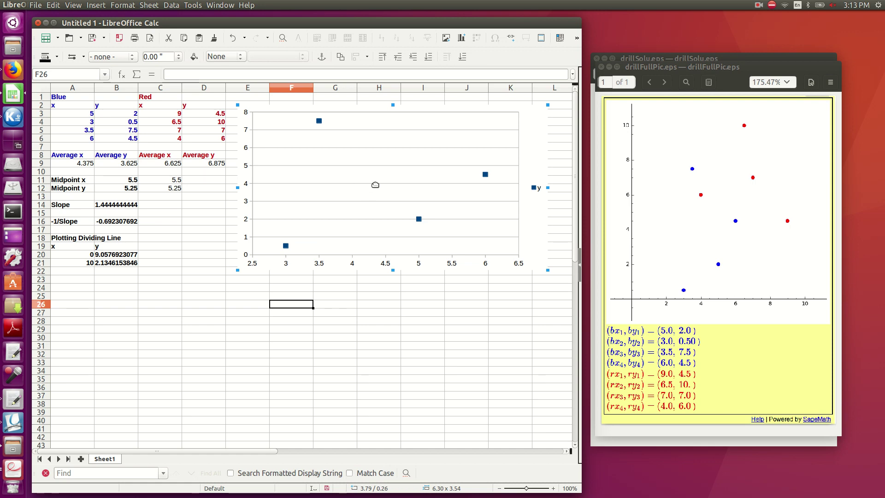
{"action": "right_click", "coordinate": [528, 242]}
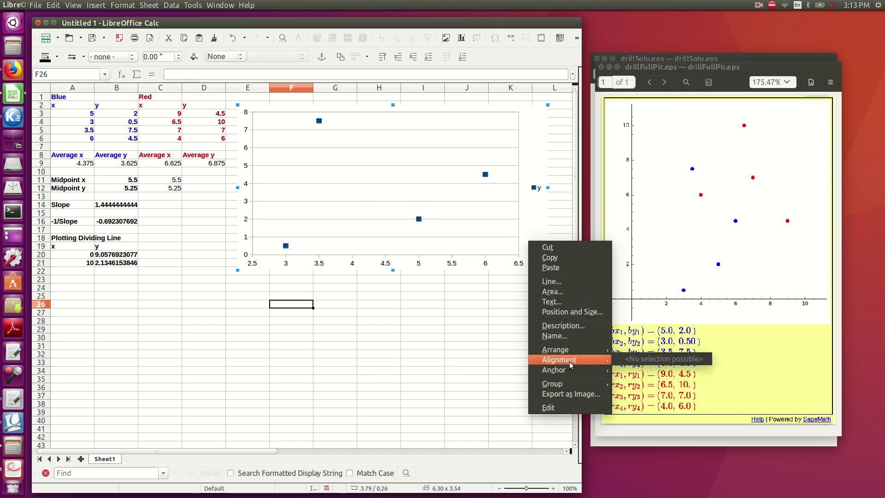
{"action": "left_click", "coordinate": [551, 408]}
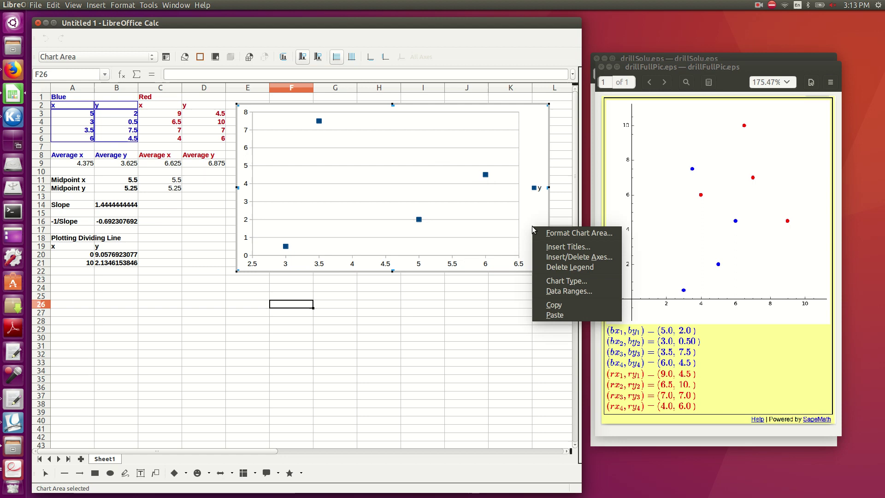
{"action": "right_click", "coordinate": [533, 226]}
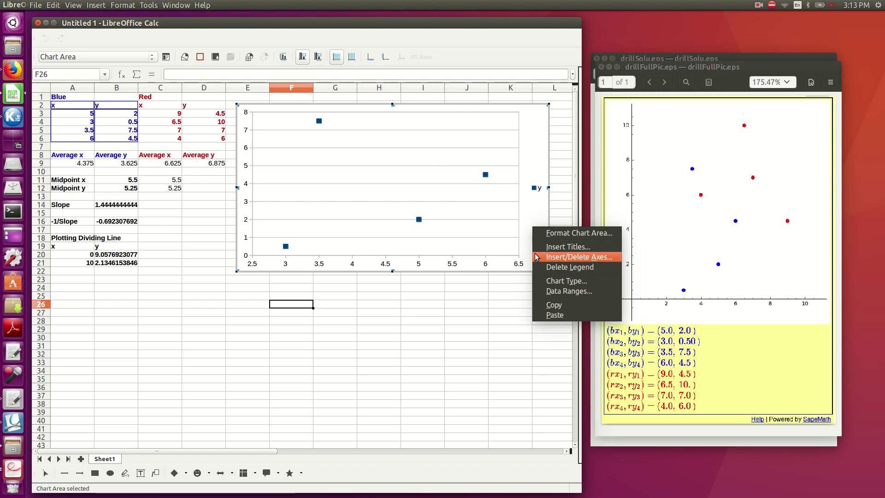
In Data Ranges, replace the existing series' name range with cell A1 so the series is named Blue.
{"action": "left_click", "coordinate": [552, 291]}
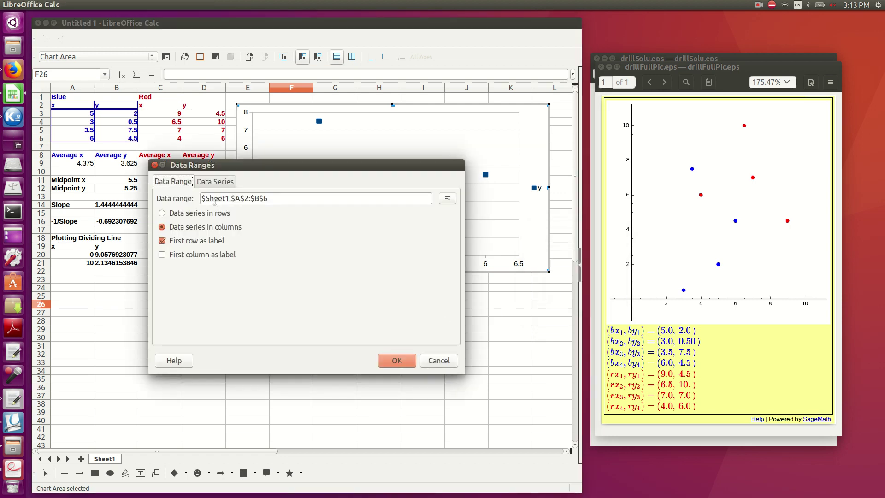
{"action": "left_click", "coordinate": [218, 183]}
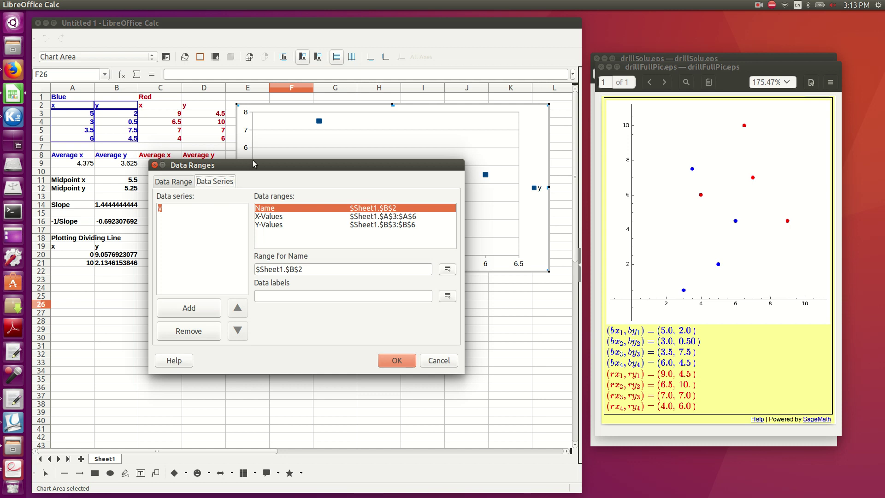
{"action": "left_click_drag", "start_coordinate": [251, 166], "coordinate": [268, 231]}
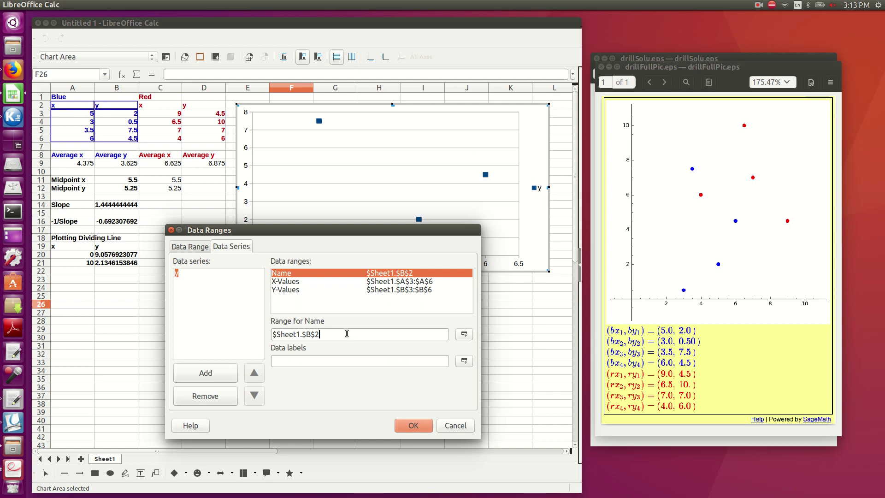
{"action": "left_click_drag", "start_coordinate": [348, 334], "coordinate": [263, 330]}
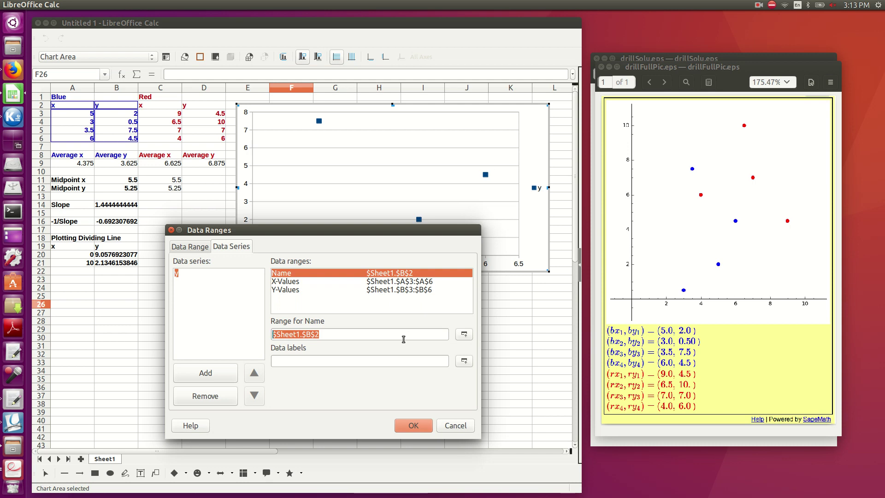
{"action": "key", "text": "BackSpace"}
{"action": "left_click", "coordinate": [463, 334]}
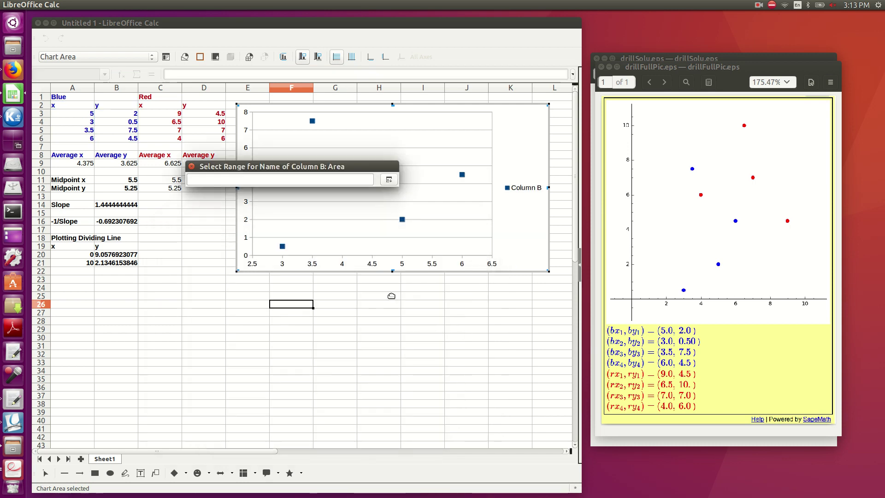
{"action": "left_click", "coordinate": [76, 98]}
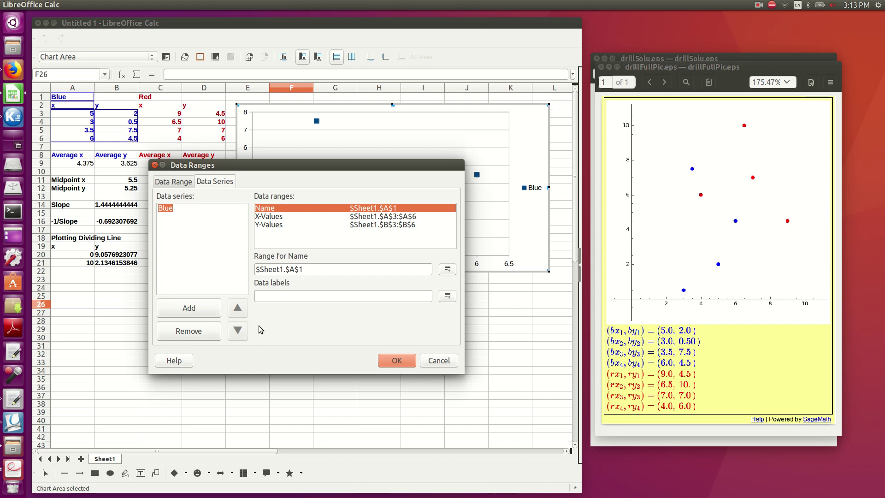
Add a second series with name $C$1, X-Values $C$3:$C$6 and Y-Values $D$3:$D$6.
{"action": "left_click", "coordinate": [206, 310]}
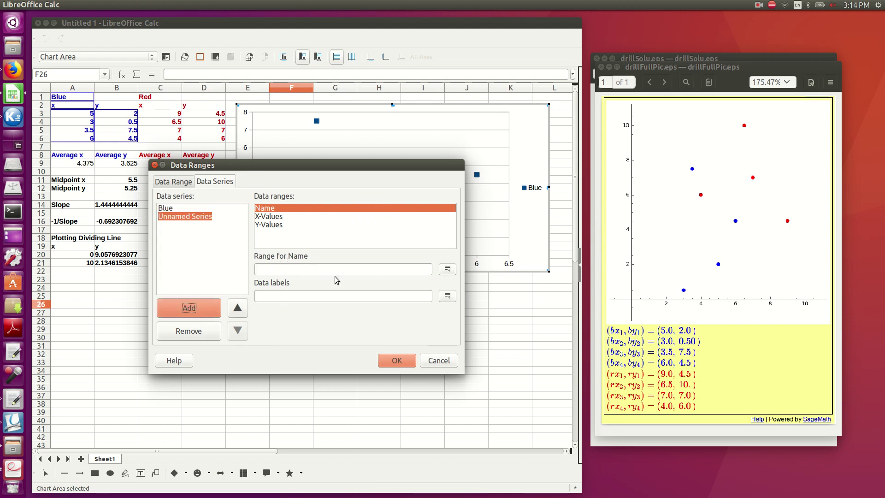
{"action": "left_click", "coordinate": [447, 269]}
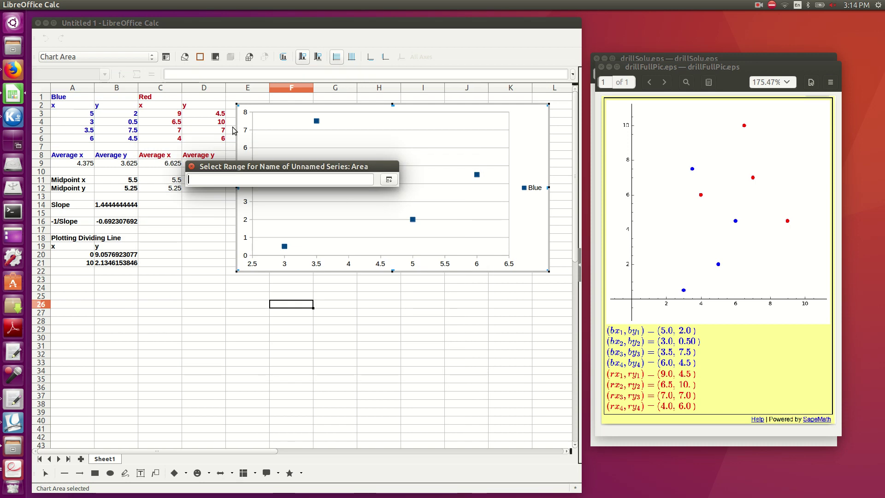
{"action": "left_click", "coordinate": [154, 102]}
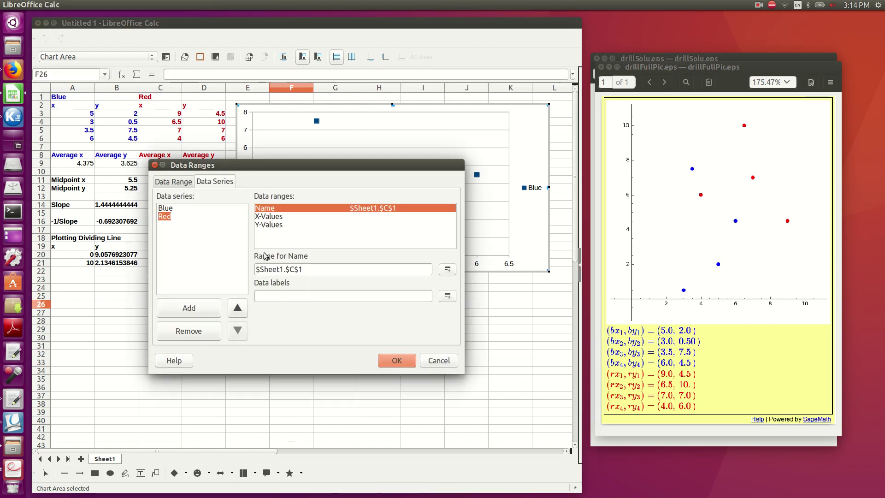
{"action": "left_click", "coordinate": [277, 217]}
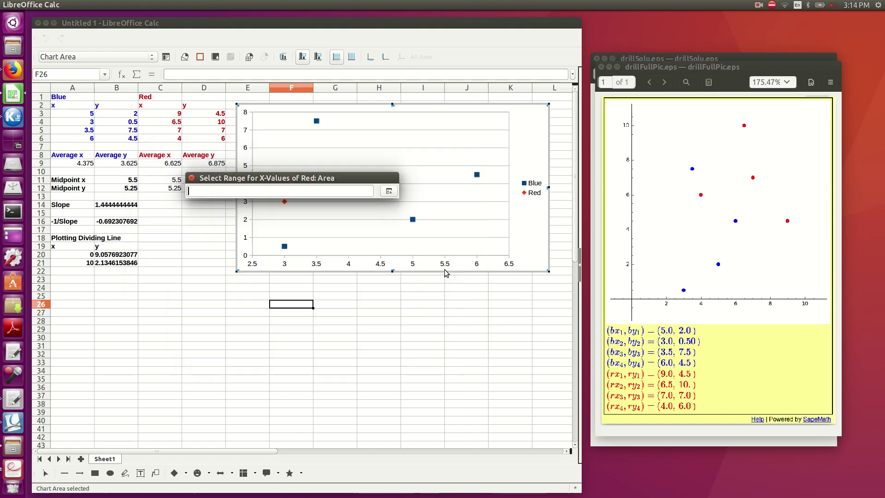
{"action": "left_click", "coordinate": [447, 269]}
{"action": "left_click_drag", "start_coordinate": [177, 117], "coordinate": [175, 143]}
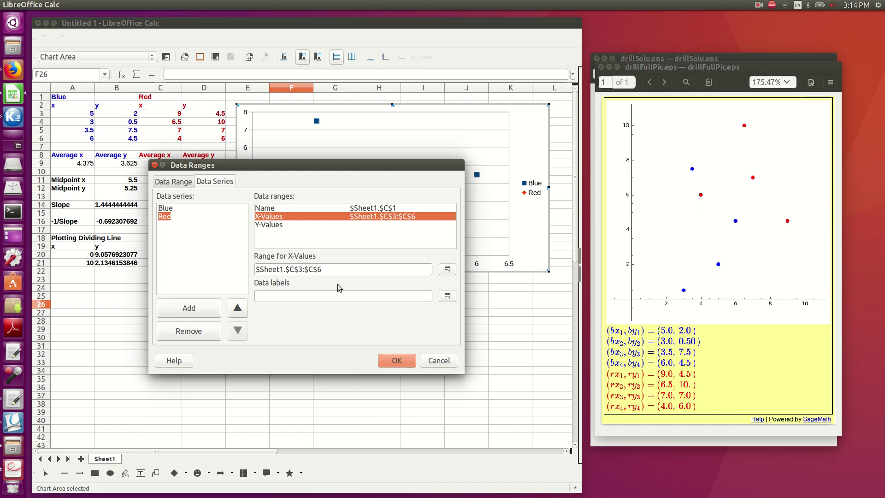
{"action": "left_click", "coordinate": [279, 225]}
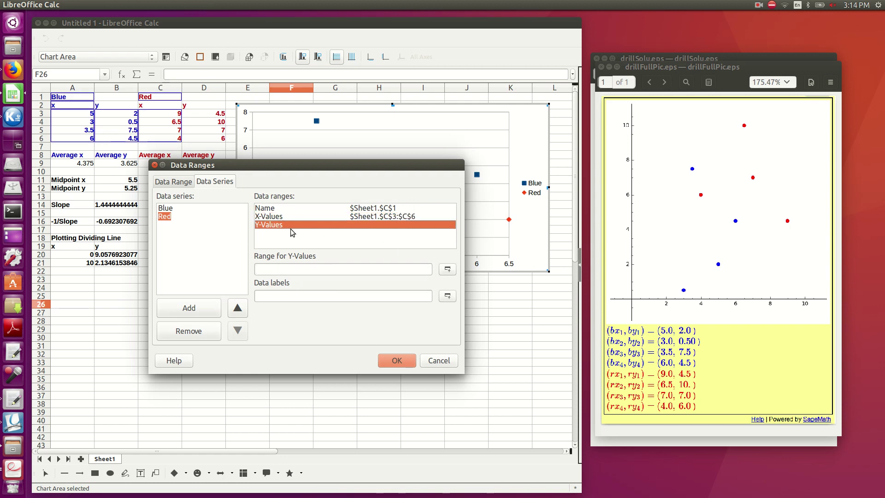
{"action": "left_click", "coordinate": [451, 272]}
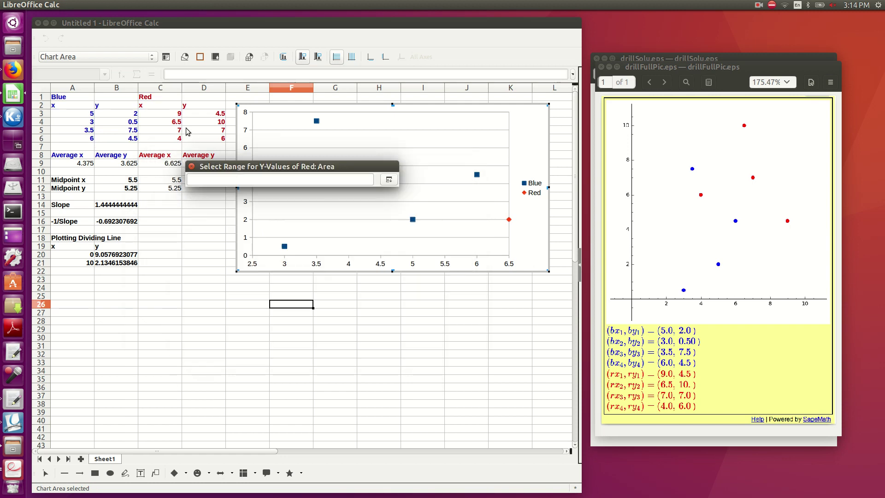
{"action": "left_click", "coordinate": [207, 114]}
{"action": "left_click_drag", "start_coordinate": [207, 114], "coordinate": [210, 140]}
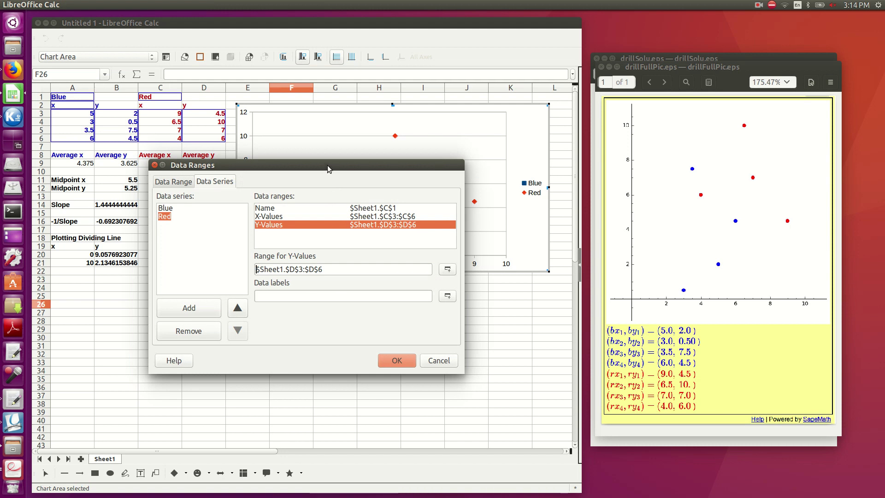
{"action": "left_click_drag", "start_coordinate": [328, 165], "coordinate": [353, 261]}
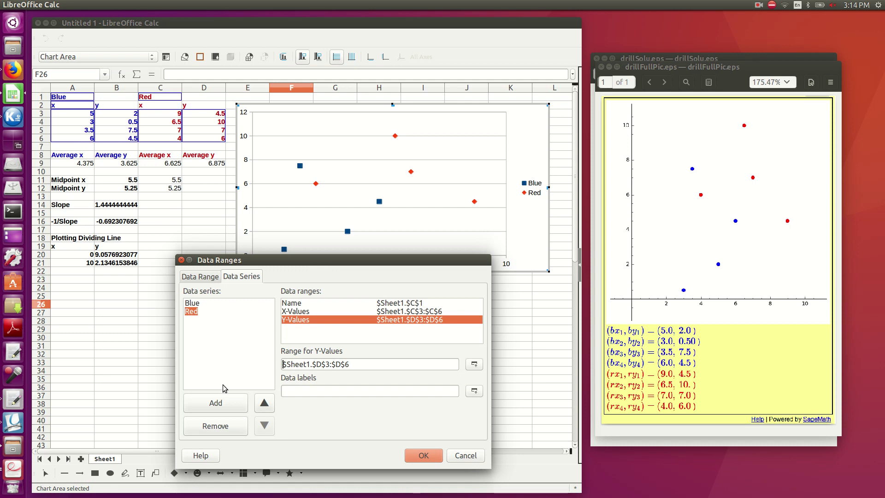
Add a third series named from A18, with X-Values A20:A21 and Y-Values B20:B21, and confirm.
{"action": "left_click", "coordinate": [218, 404]}
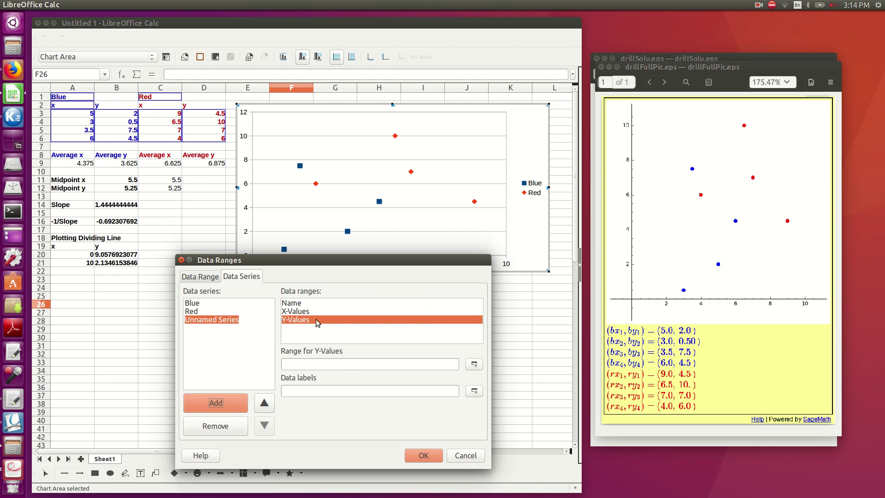
{"action": "left_click", "coordinate": [307, 304]}
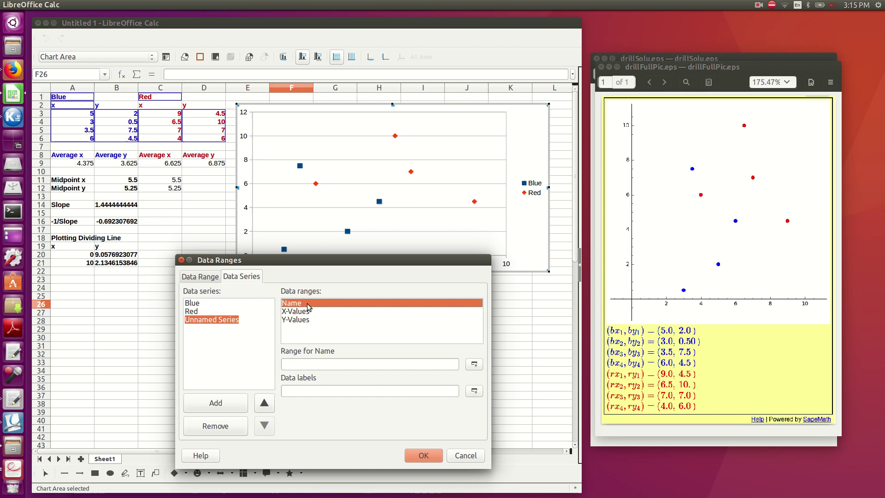
{"action": "left_click", "coordinate": [474, 364]}
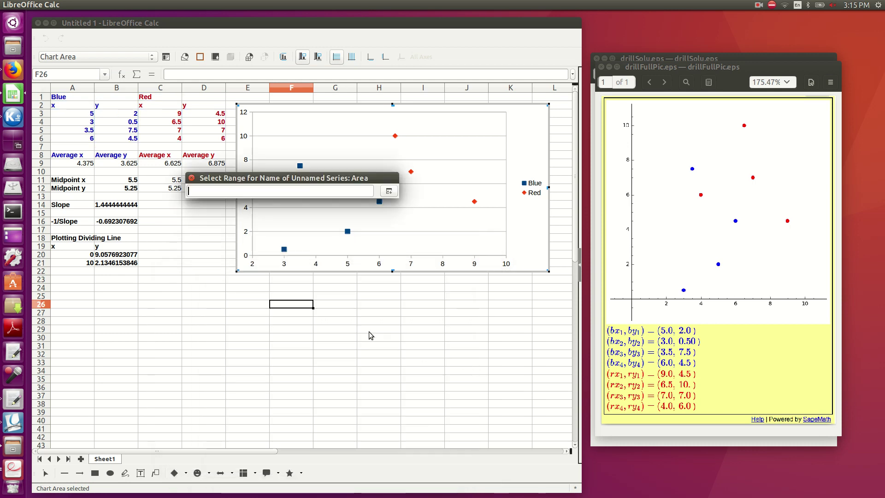
{"action": "left_click", "coordinate": [65, 237]}
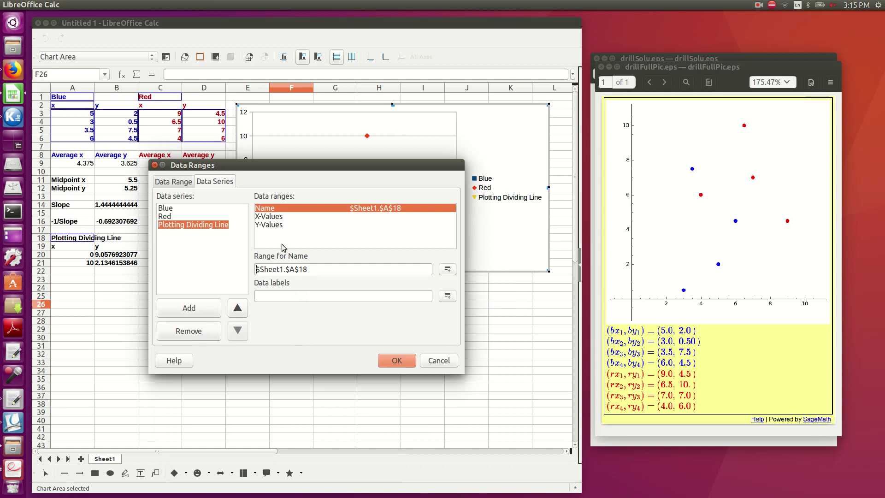
{"action": "left_click", "coordinate": [275, 216]}
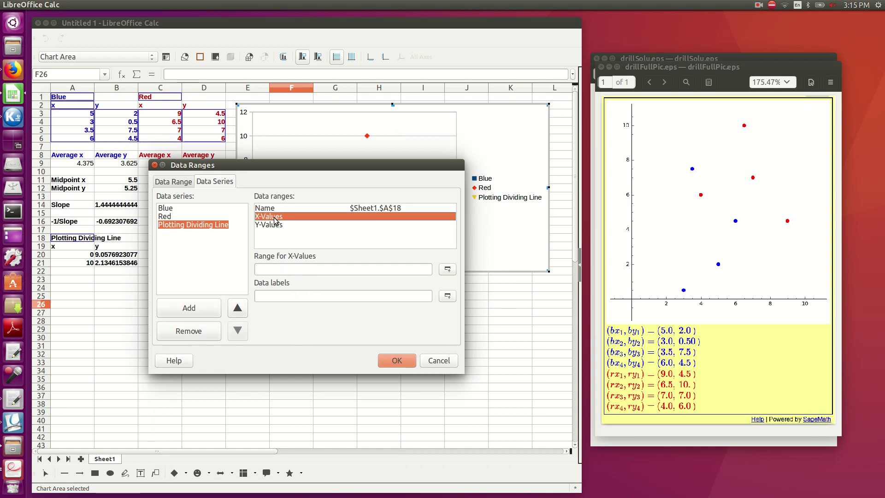
{"action": "left_click", "coordinate": [447, 269]}
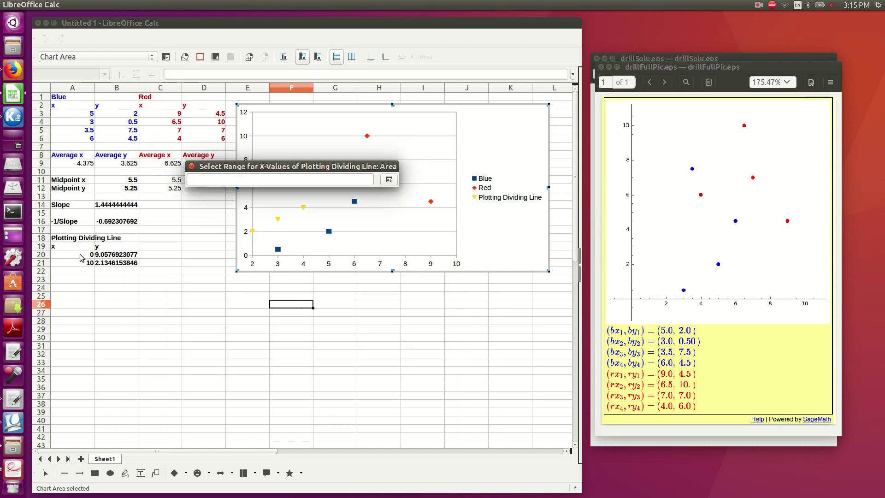
{"action": "left_click_drag", "start_coordinate": [81, 258], "coordinate": [83, 263]}
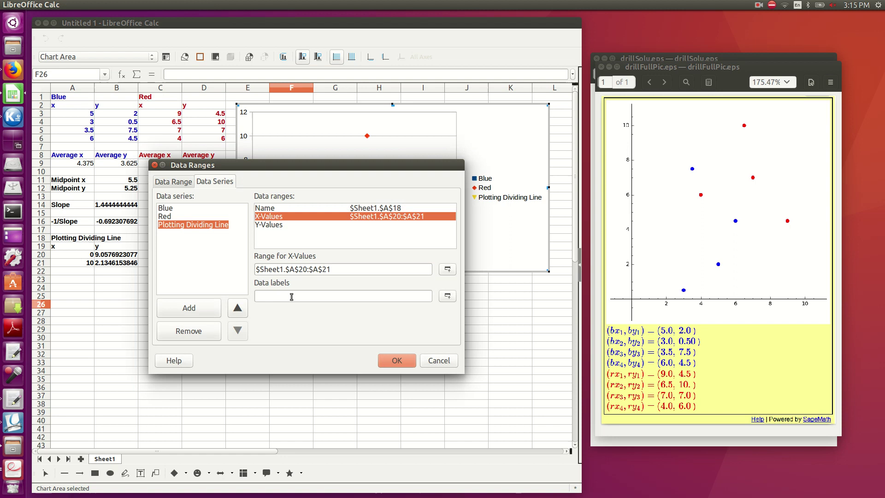
{"action": "left_click", "coordinate": [282, 225]}
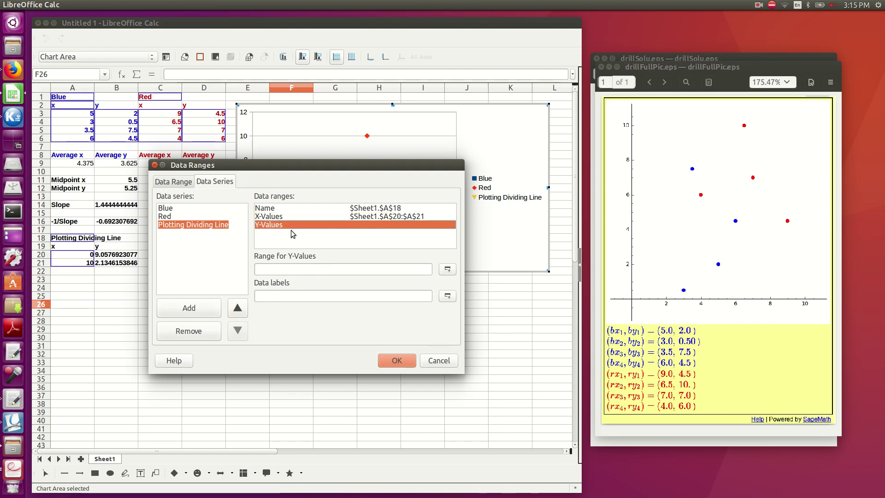
{"action": "left_click", "coordinate": [447, 271]}
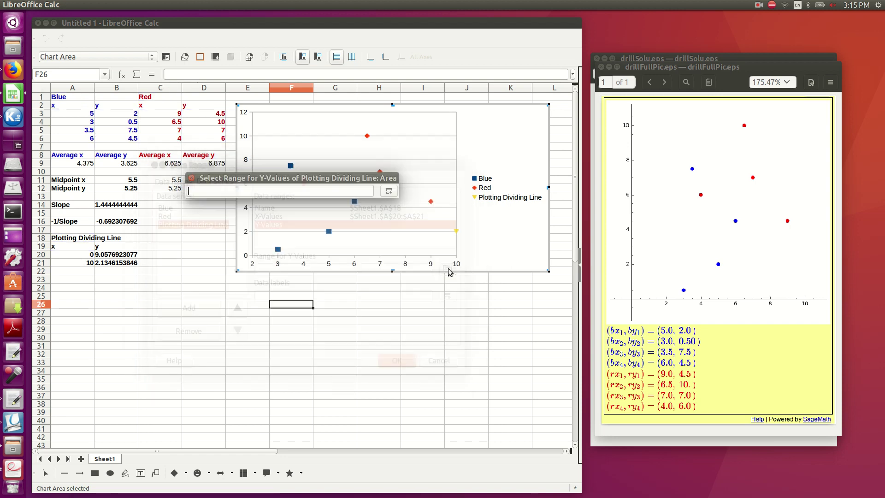
{"action": "left_click", "coordinate": [115, 259]}
{"action": "left_click_drag", "start_coordinate": [115, 256], "coordinate": [115, 264]}
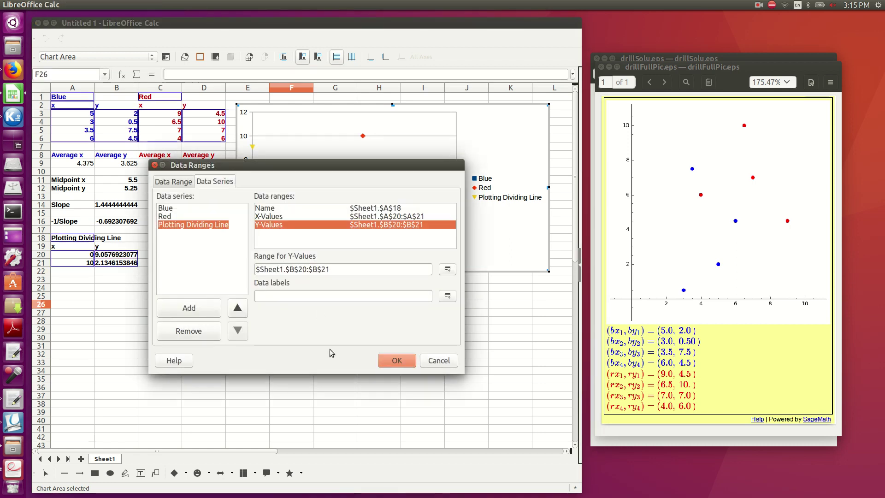
{"action": "left_click", "coordinate": [397, 360]}
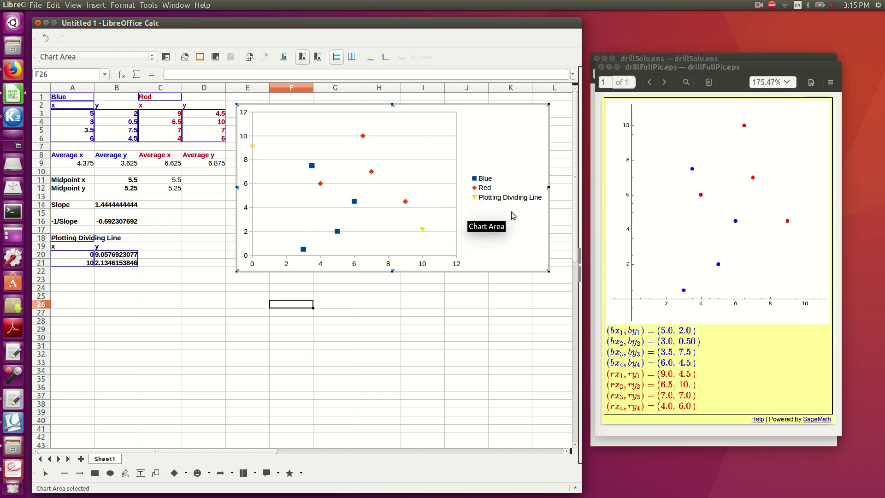
Format the dividing-line series with a Continuous line style and No Symbol markers, then exit chart editing.
{"action": "right_click", "coordinate": [424, 231]}
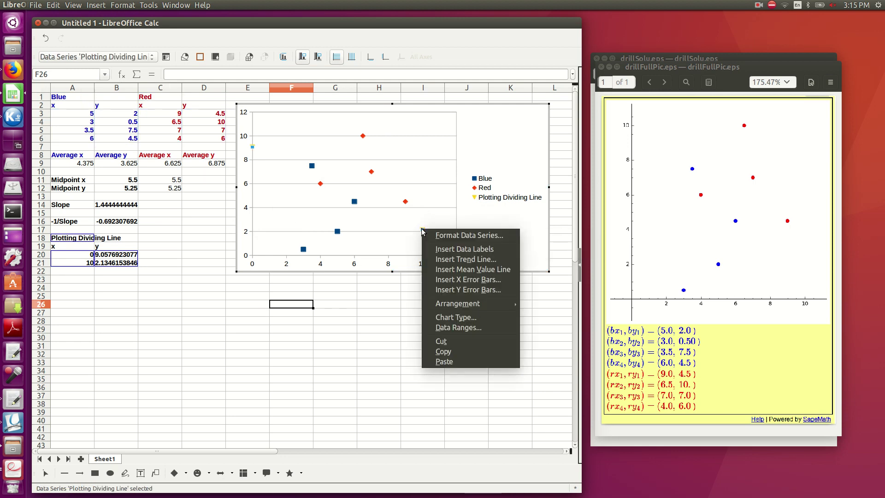
{"action": "left_click", "coordinate": [454, 236]}
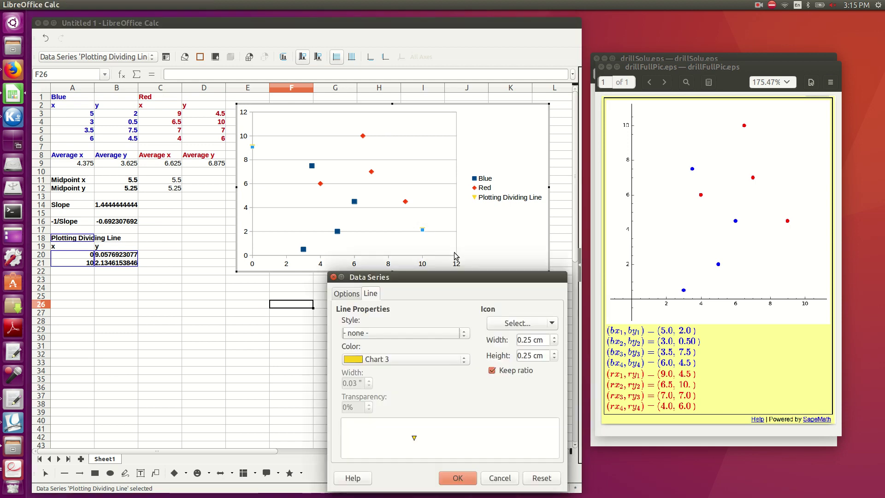
{"action": "left_click_drag", "start_coordinate": [460, 274], "coordinate": [255, 170]}
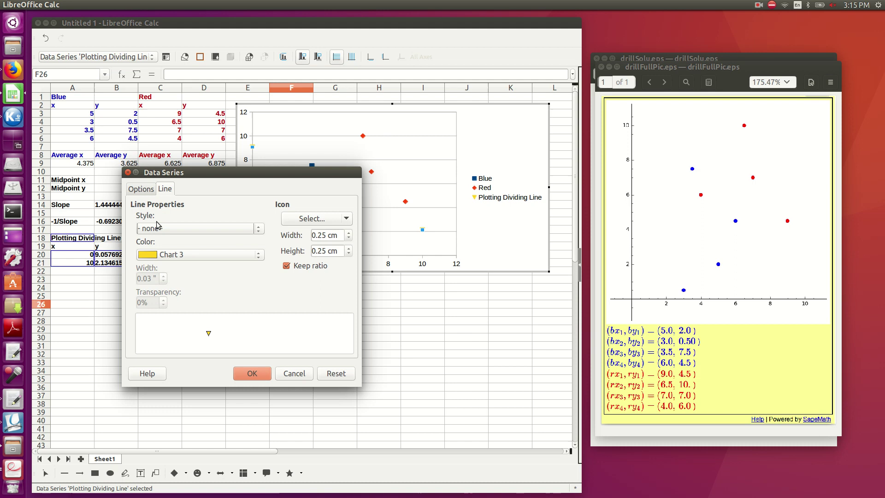
{"action": "left_click", "coordinate": [259, 230]}
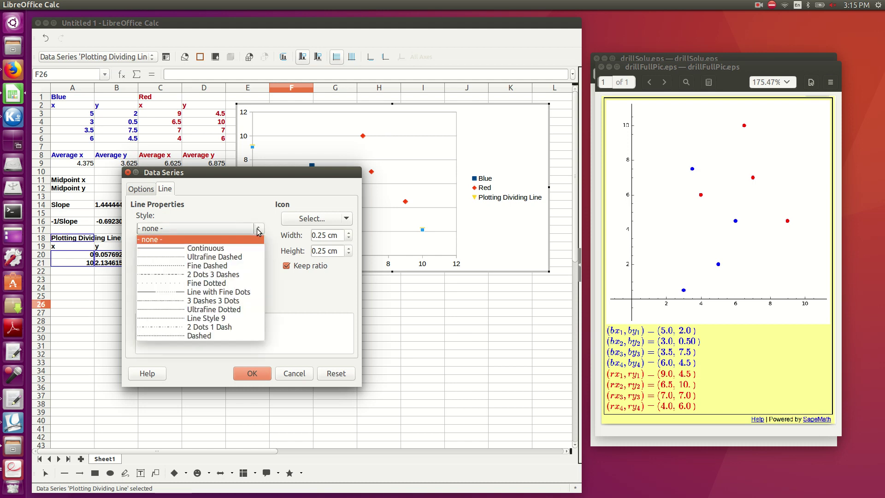
{"action": "left_click", "coordinate": [182, 248]}
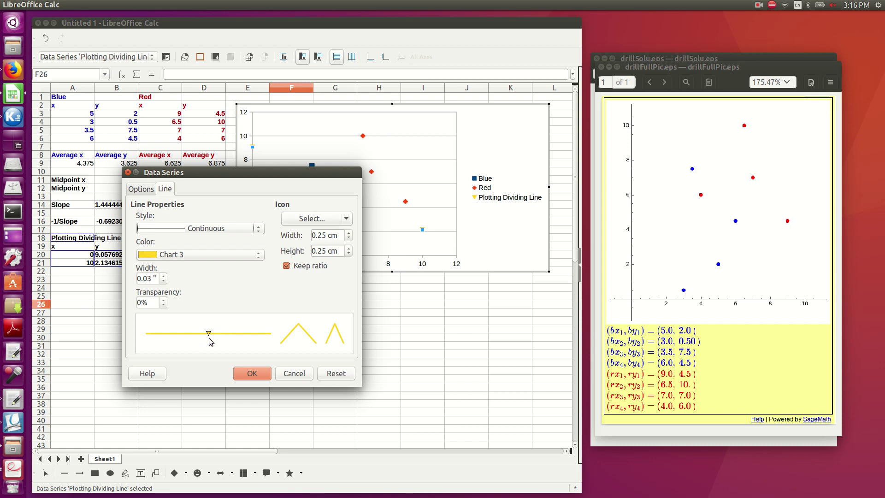
{"action": "left_click", "coordinate": [347, 222]}
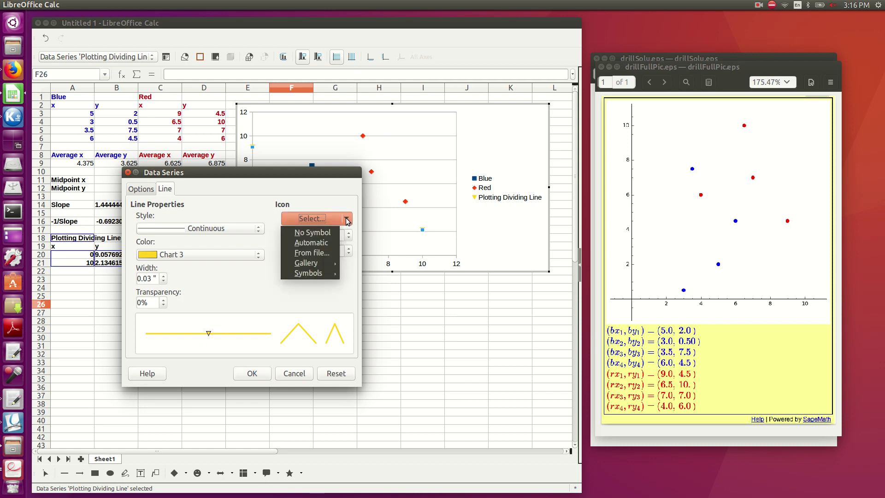
{"action": "left_click", "coordinate": [326, 233]}
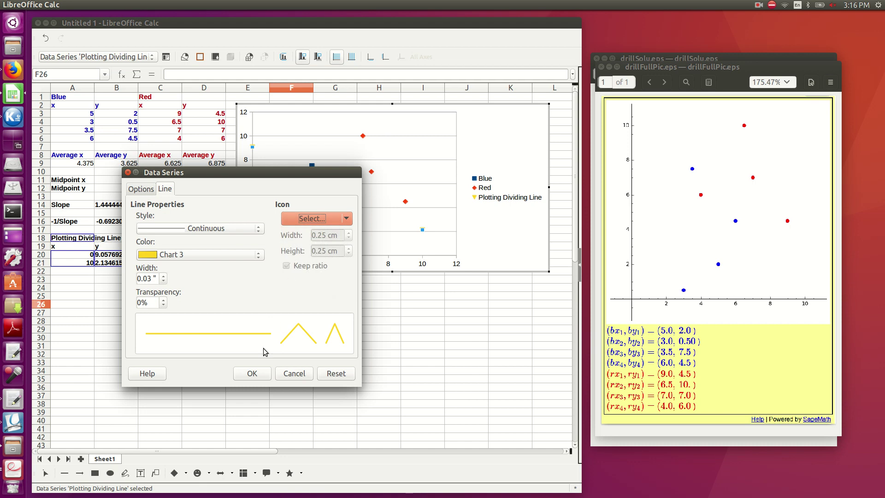
{"action": "left_click", "coordinate": [256, 375]}
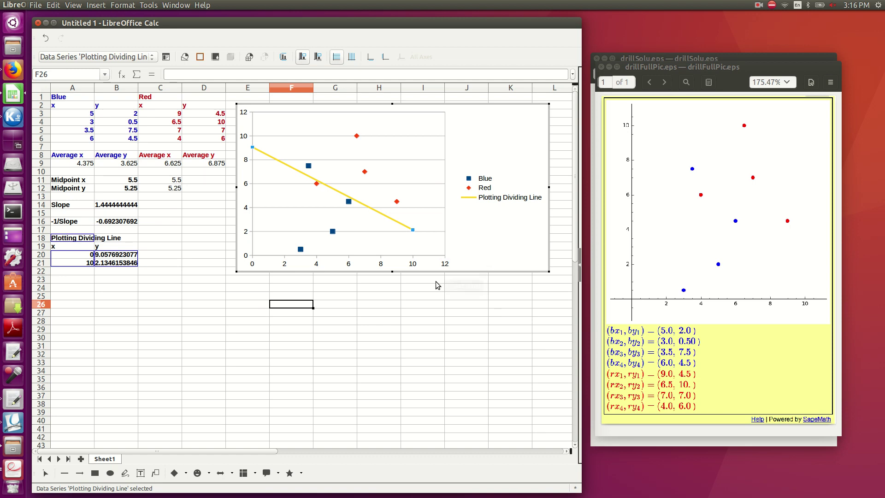
{"action": "left_click", "coordinate": [419, 310]}
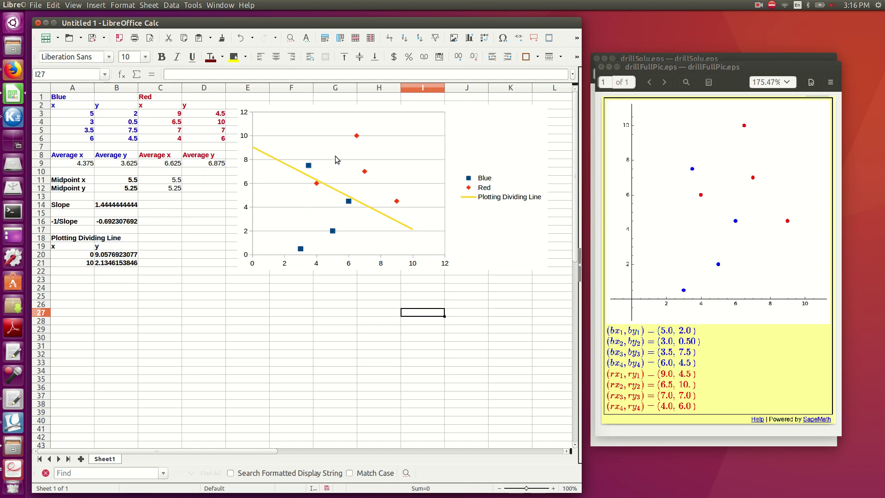
Raise the drillSolu.eps window above drillFullPic.eps in Document Viewer.
{"action": "left_click", "coordinate": [704, 54]}
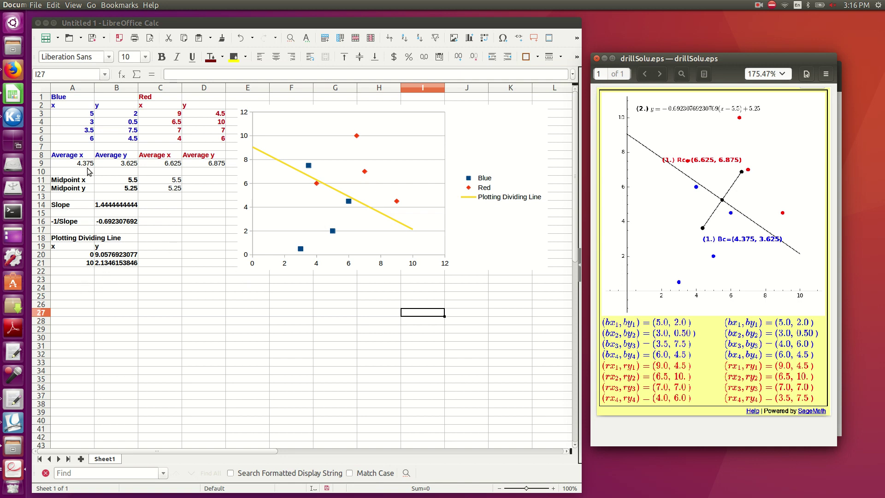
Copy the Blue and Red table in A1:D6 and paste it starting at cell A24.
{"action": "left_click_drag", "start_coordinate": [61, 99], "coordinate": [199, 145]}
{"action": "left_click", "coordinate": [199, 146]}
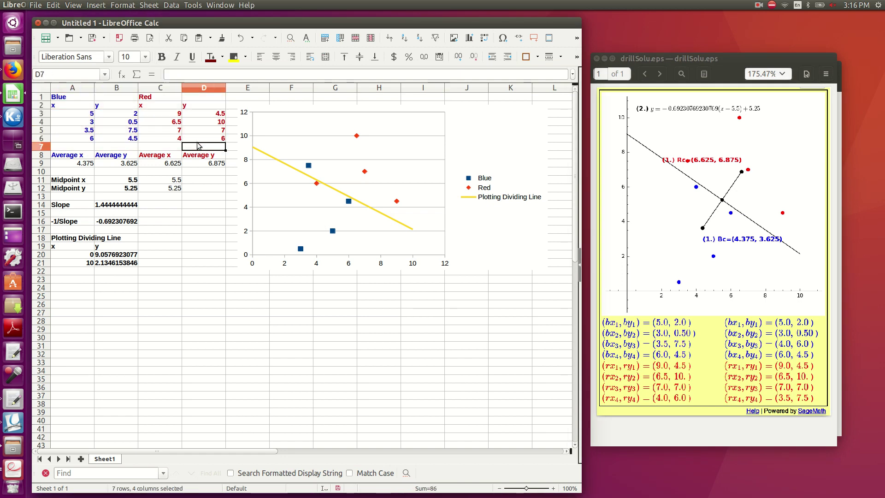
{"action": "left_click_drag", "start_coordinate": [75, 98], "coordinate": [184, 132]}
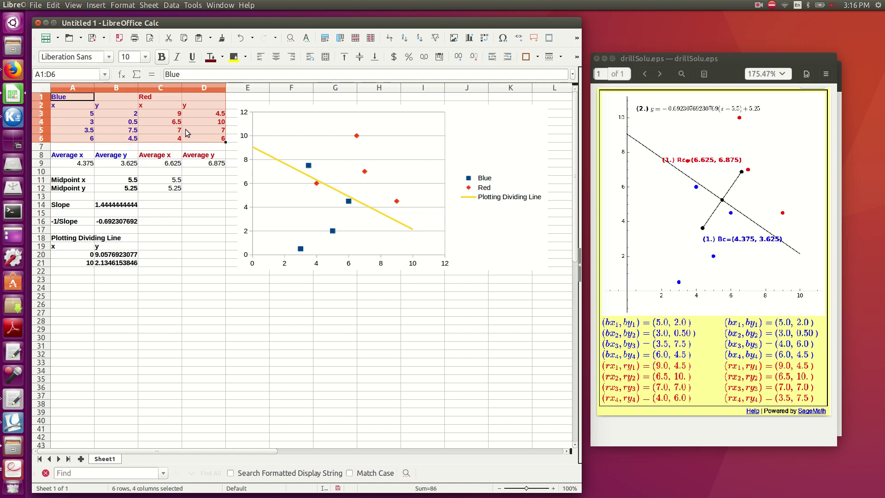
{"action": "right_click", "coordinate": [187, 133]}
{"action": "left_click", "coordinate": [196, 134]}
{"action": "right_click", "coordinate": [78, 292]}
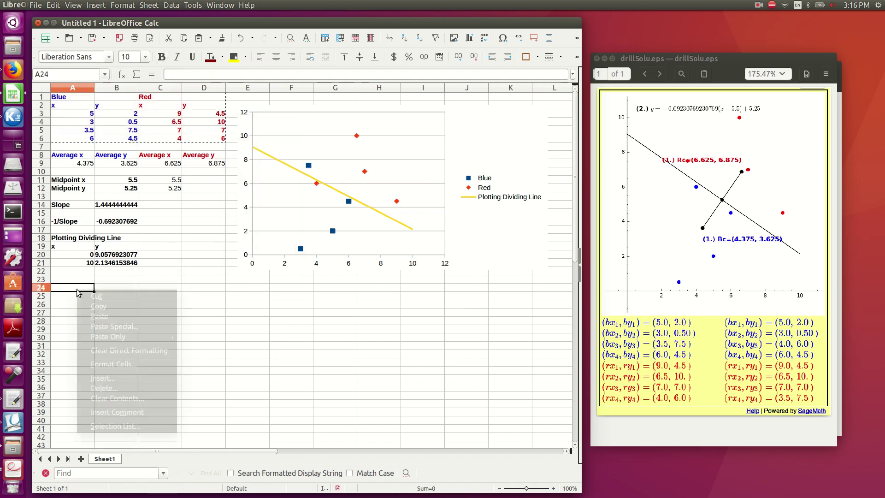
{"action": "left_click", "coordinate": [99, 316]}
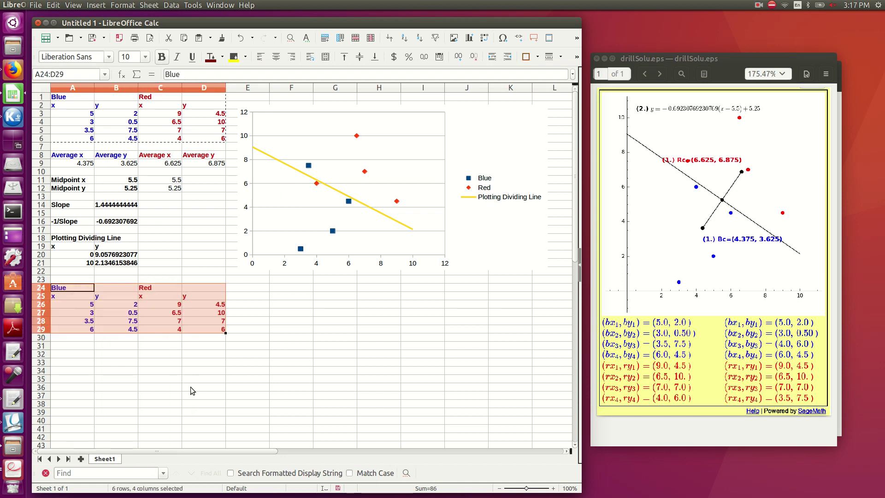
{"action": "left_click", "coordinate": [164, 372]}
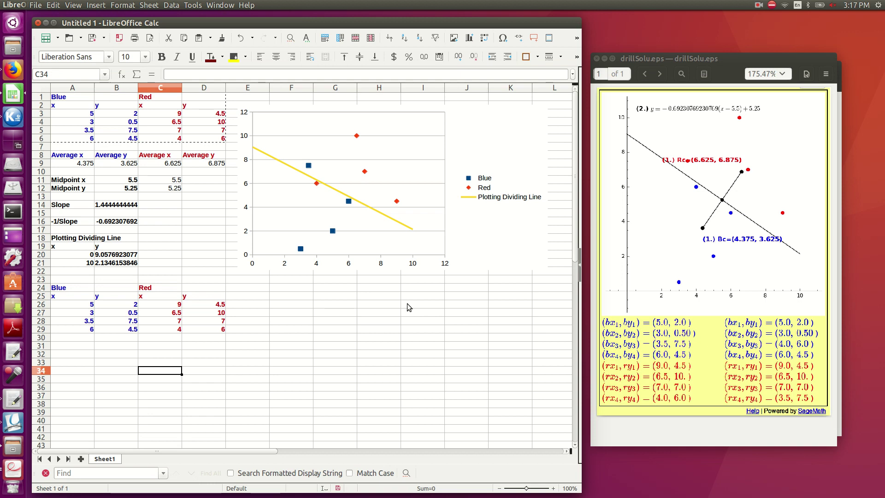
Enter chart editing to inspect the plotted points, then return to the sheet.
{"action": "right_click", "coordinate": [492, 252]}
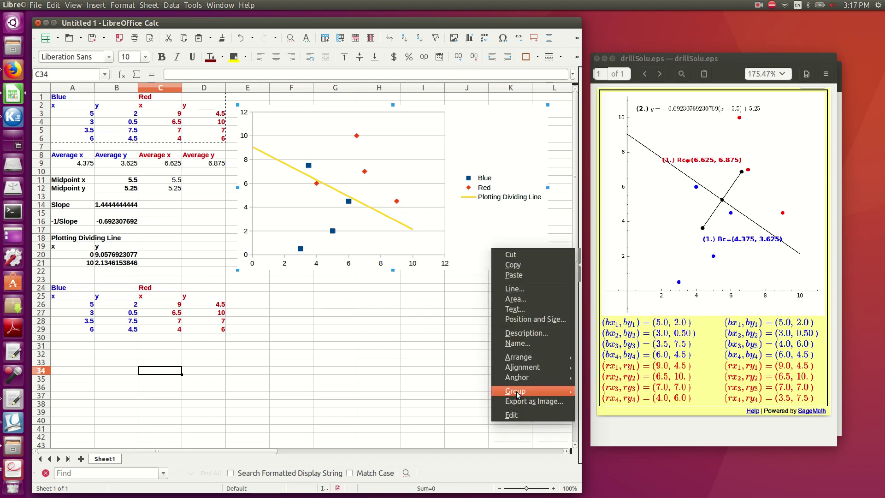
{"action": "left_click", "coordinate": [515, 415]}
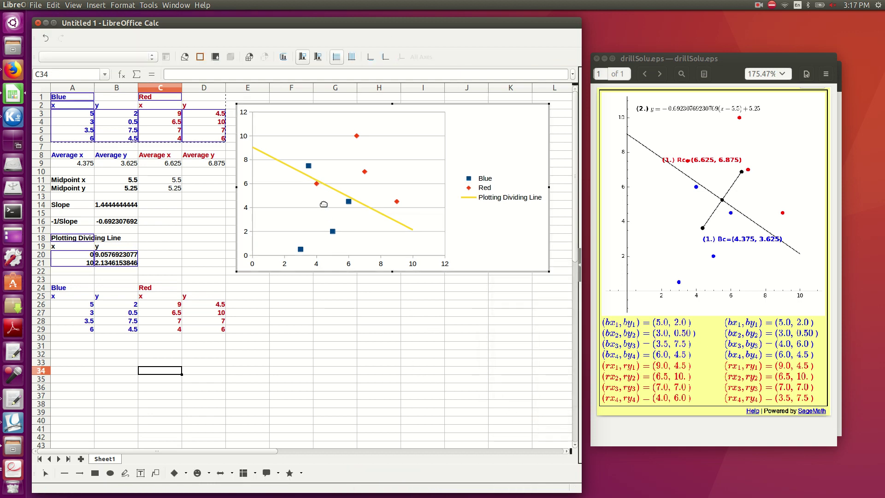
{"action": "mouse_move", "coordinate": [317, 185]}
{"action": "left_click", "coordinate": [176, 332]}
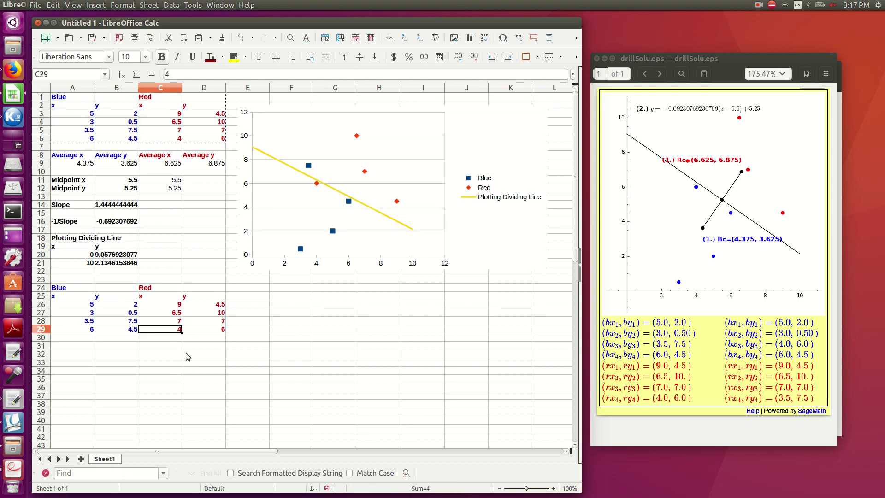
Cut the red point 4, 6 from C29:D29 and paste it into A30:B30.
{"action": "left_click_drag", "start_coordinate": [177, 330], "coordinate": [214, 330]}
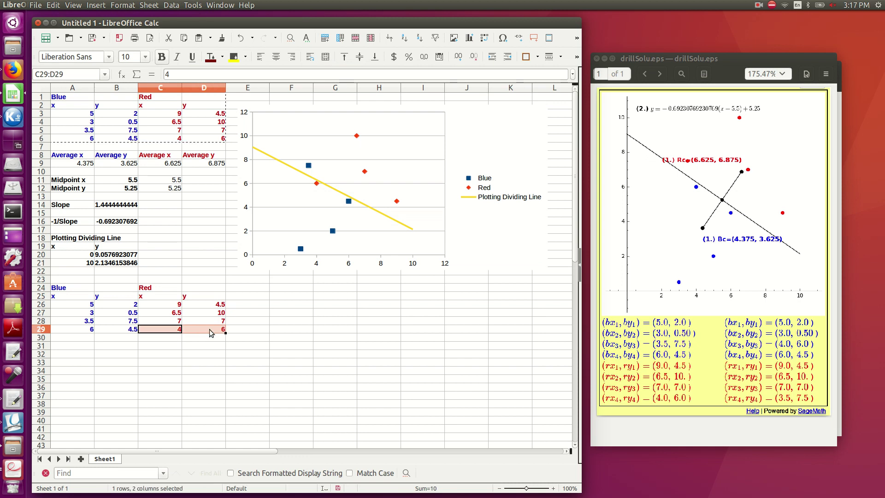
{"action": "right_click", "coordinate": [210, 330]}
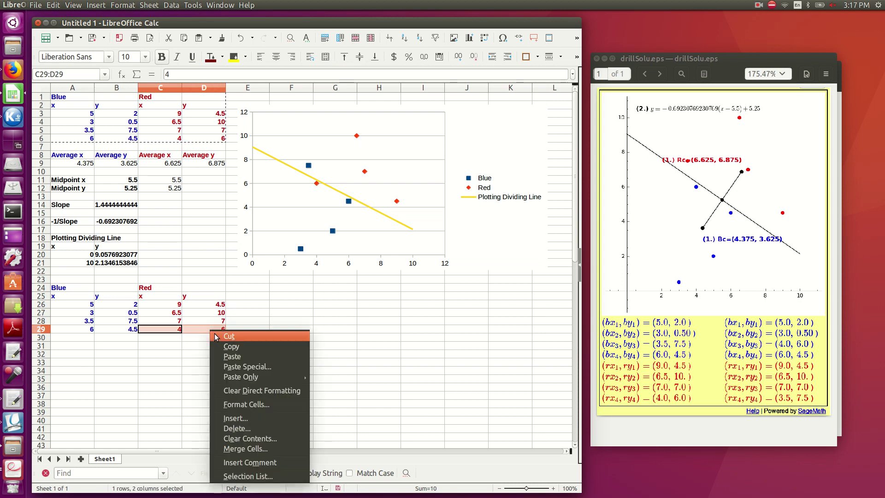
{"action": "left_click", "coordinate": [244, 337]}
{"action": "left_click", "coordinate": [86, 340]}
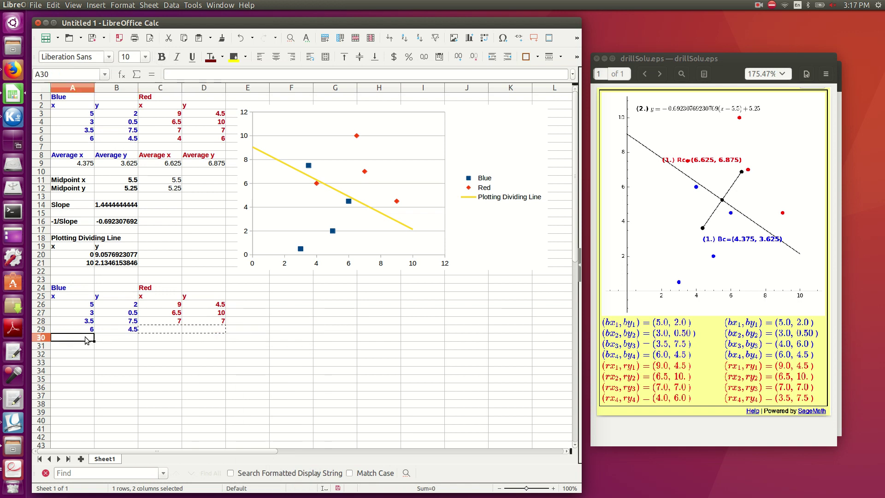
{"action": "right_click", "coordinate": [86, 340]}
{"action": "left_click", "coordinate": [110, 364]}
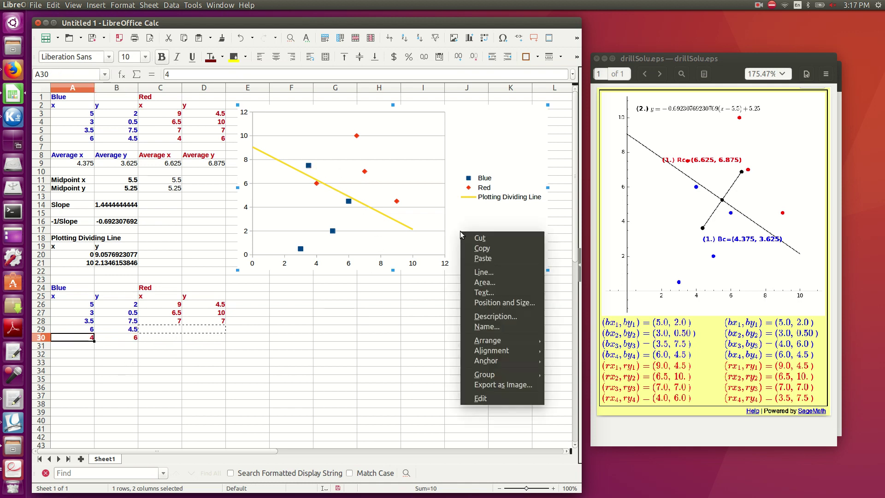
Re-enter chart editing to check the updated points, then go back to the cells.
{"action": "right_click", "coordinate": [460, 233]}
{"action": "left_click", "coordinate": [482, 398]}
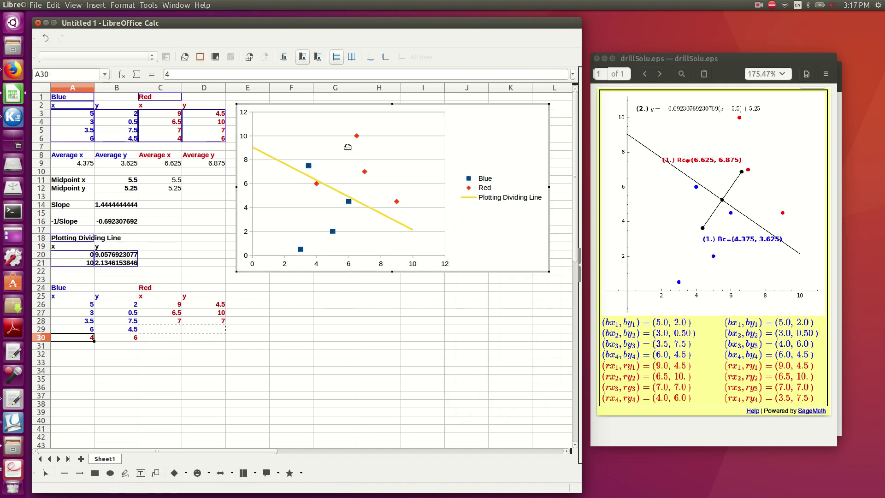
{"action": "mouse_move", "coordinate": [310, 170]}
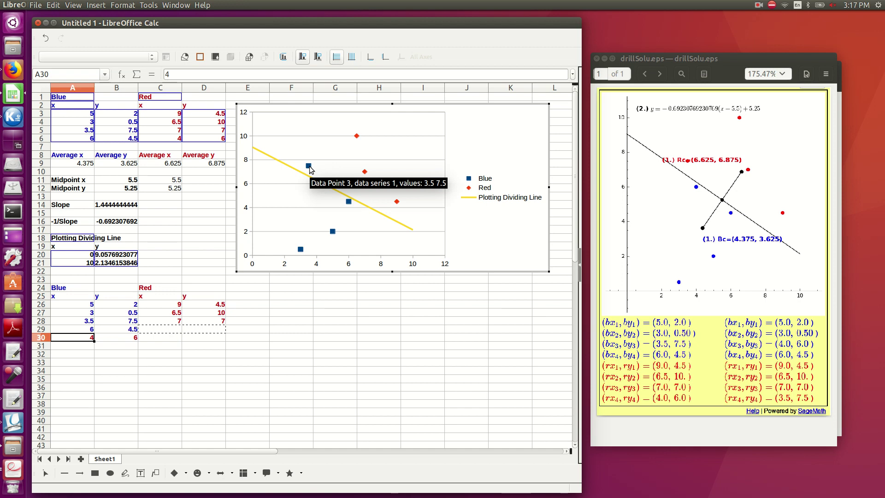
{"action": "left_click", "coordinate": [304, 330]}
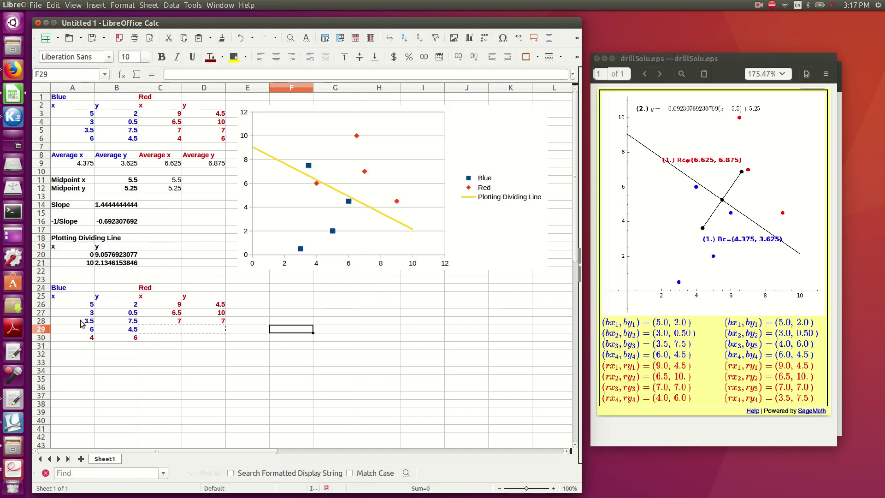
Cut 3.5 and 7.5 from A28:B28 and paste them into the red columns at C29.
{"action": "left_click_drag", "start_coordinate": [82, 324], "coordinate": [114, 322]}
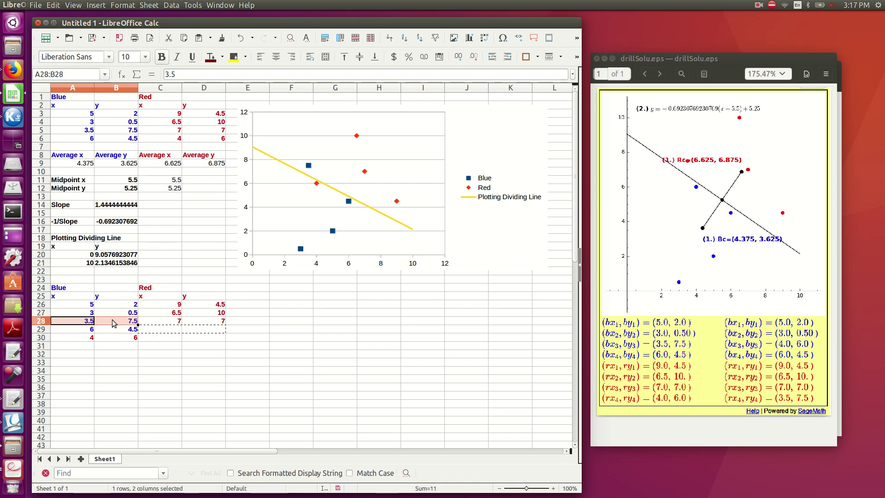
{"action": "right_click", "coordinate": [114, 322]}
{"action": "left_click", "coordinate": [134, 326]}
{"action": "right_click", "coordinate": [168, 329]}
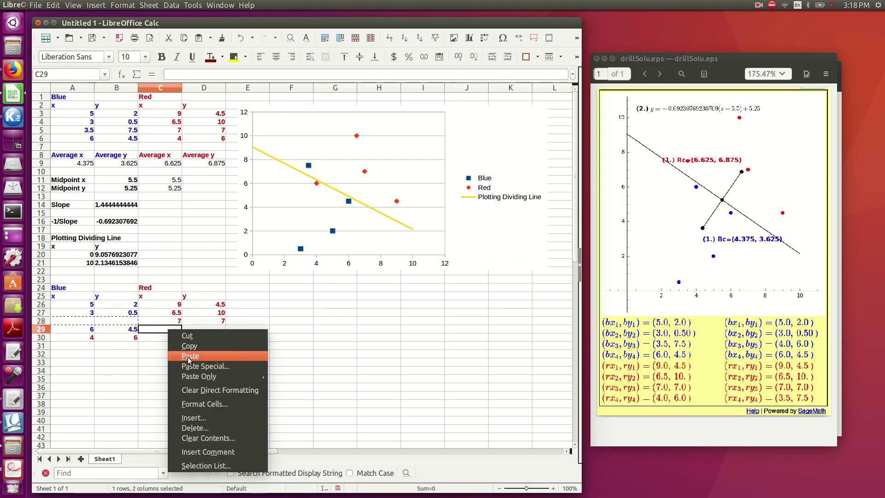
{"action": "left_click", "coordinate": [189, 360]}
{"action": "left_click", "coordinate": [119, 363]}
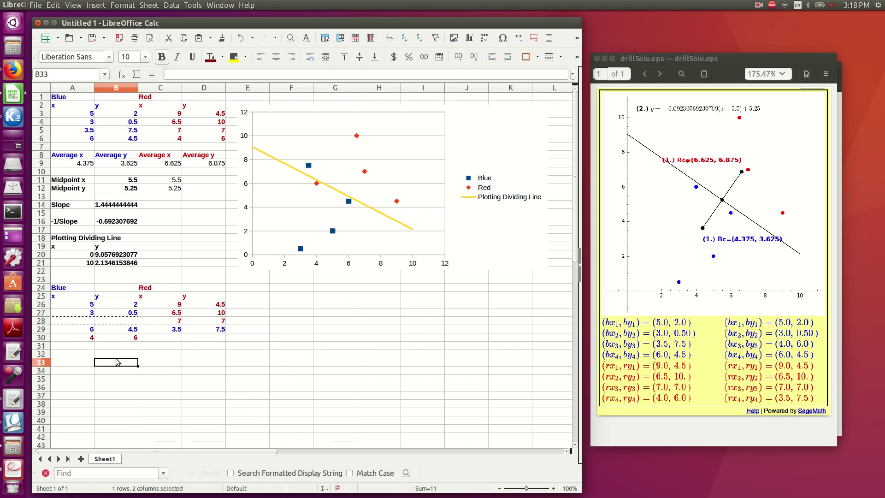
Cut the blue points in A29:B30 and paste them starting at A28.
{"action": "left_click", "coordinate": [84, 340]}
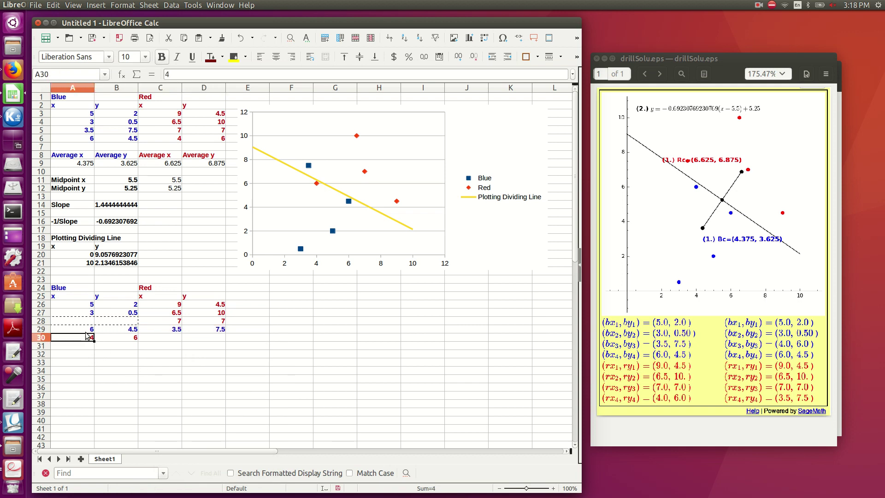
{"action": "left_click_drag", "start_coordinate": [81, 332], "coordinate": [118, 339]}
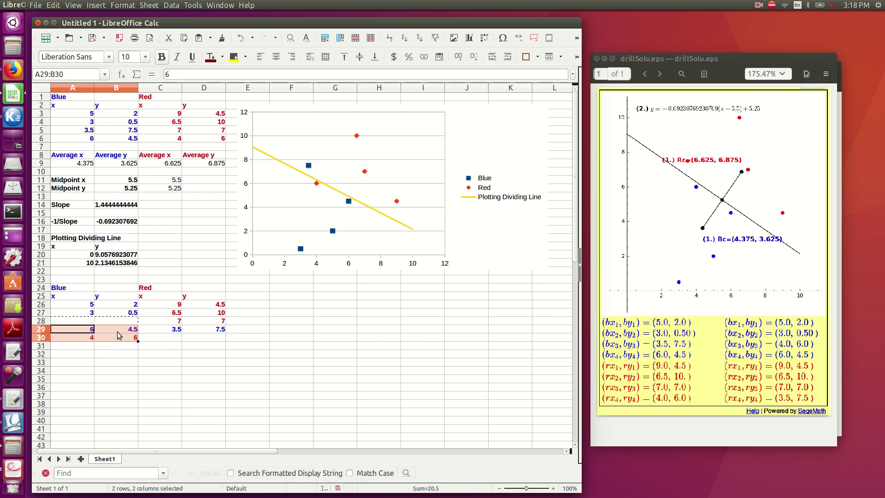
{"action": "right_click", "coordinate": [119, 335]}
{"action": "left_click", "coordinate": [134, 332]}
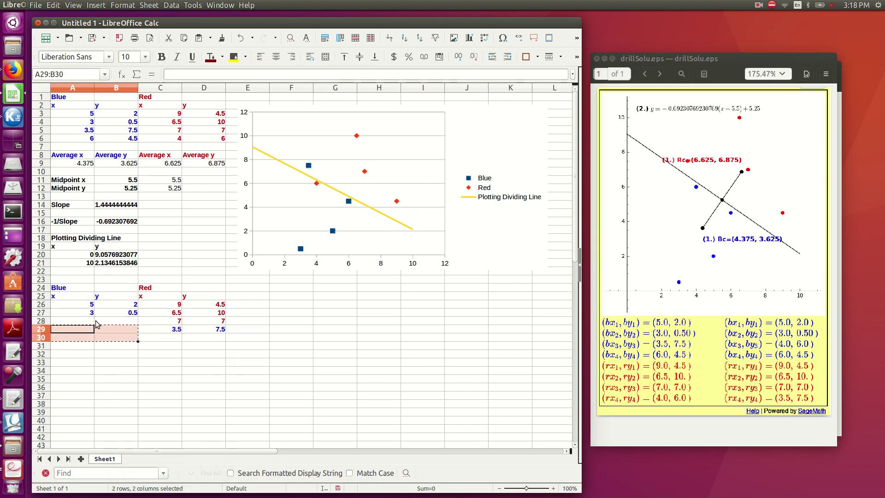
{"action": "right_click", "coordinate": [88, 322]}
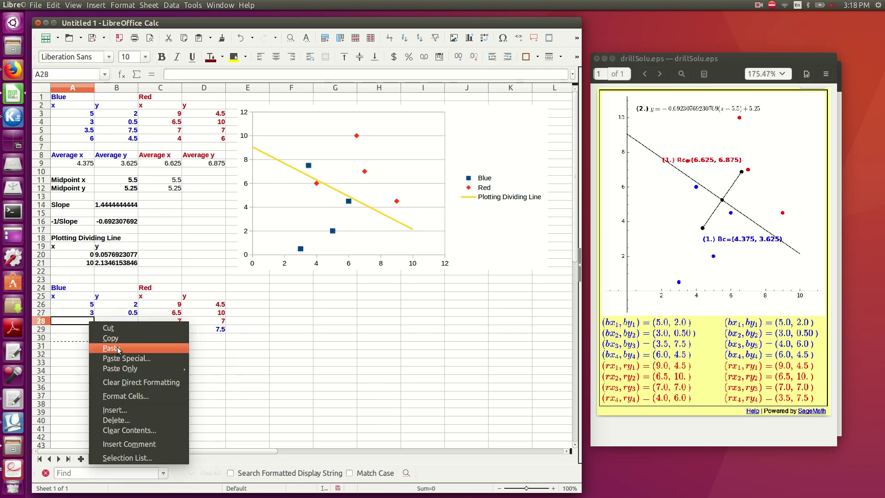
{"action": "left_click", "coordinate": [109, 346]}
{"action": "left_click", "coordinate": [133, 362]}
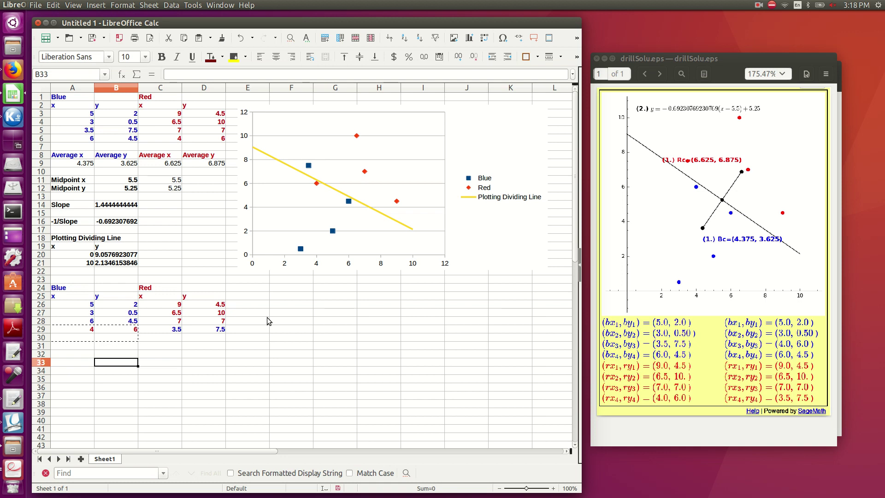
{"action": "left_click", "coordinate": [267, 318]}
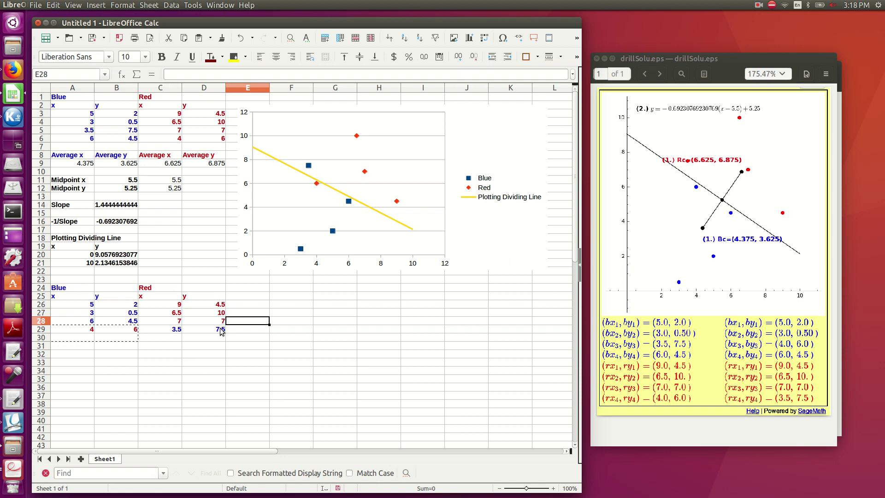
{"action": "left_click_drag", "start_coordinate": [74, 305], "coordinate": [186, 330]}
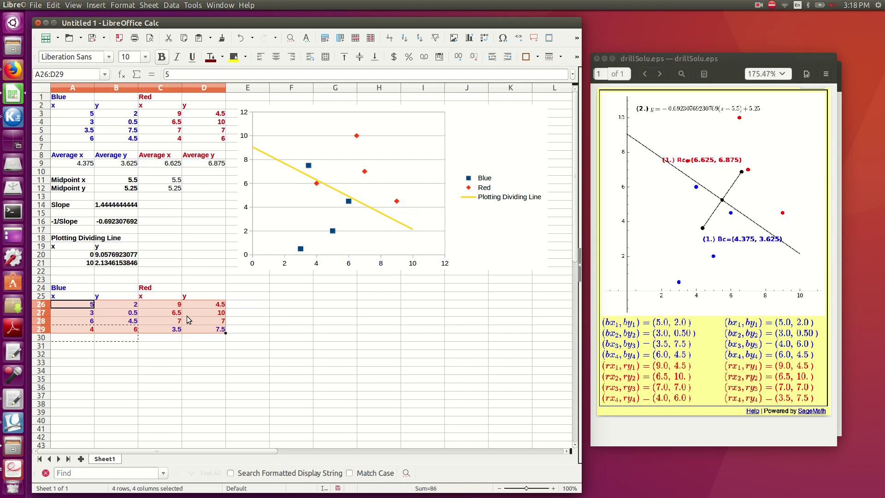
{"action": "right_click", "coordinate": [186, 316]}
{"action": "left_click", "coordinate": [209, 333]}
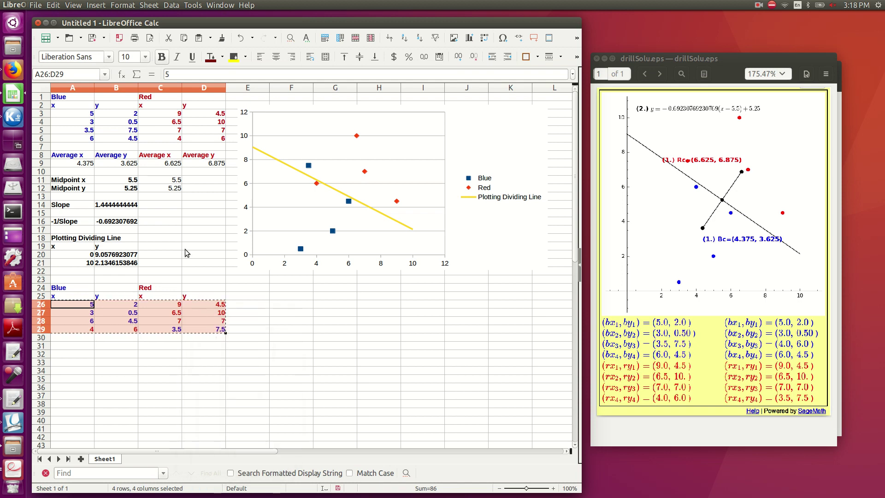
{"action": "right_click", "coordinate": [85, 113]}
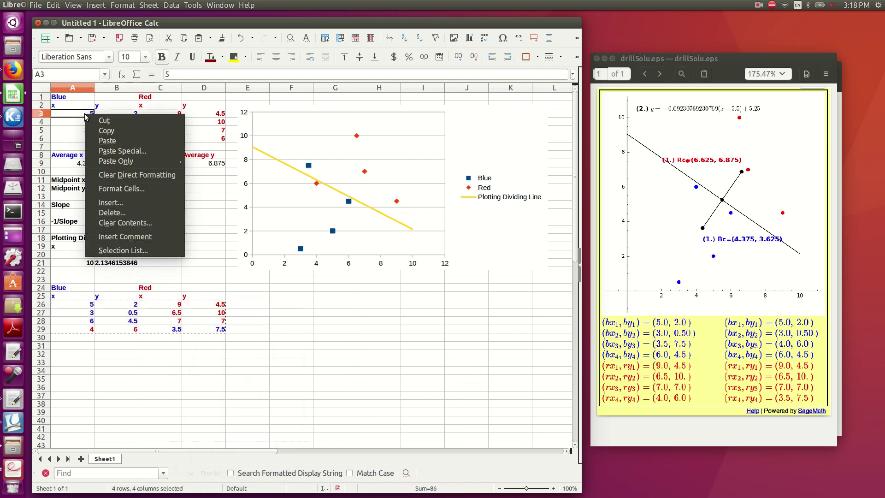
{"action": "left_click", "coordinate": [107, 141]}
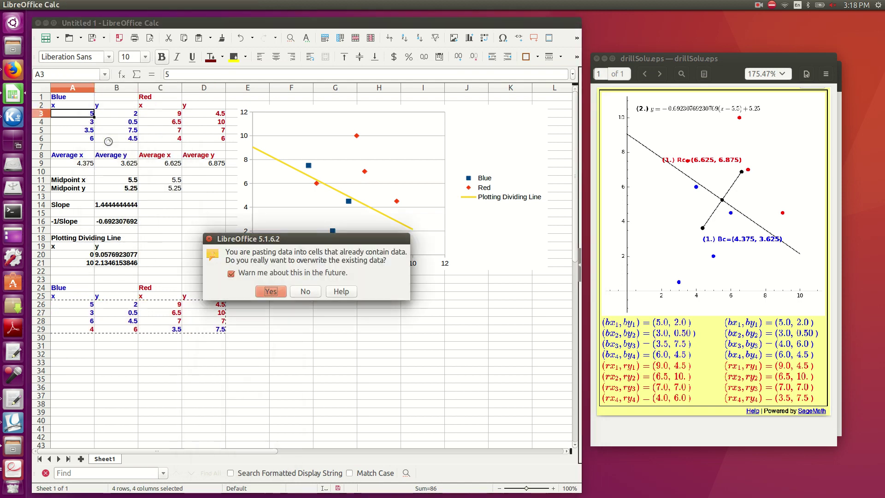
{"action": "left_click", "coordinate": [272, 291]}
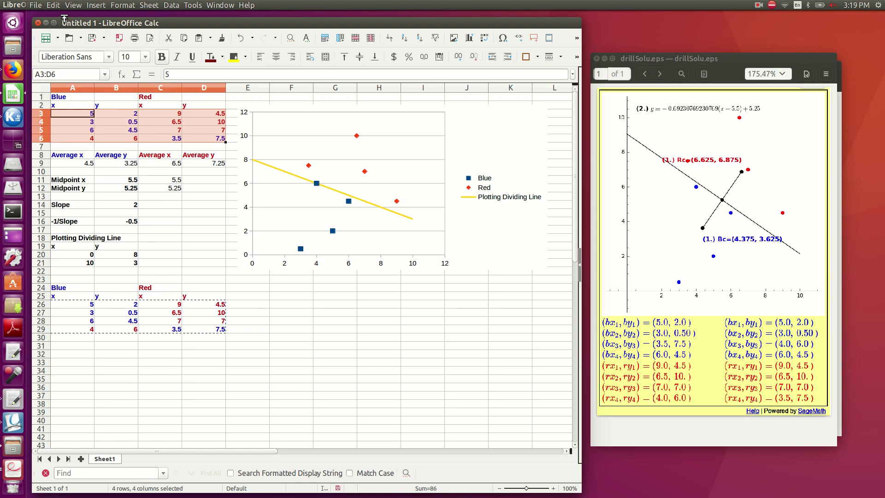
{"action": "left_click", "coordinate": [53, 6]}
Undo the paste over the original data, then change cell C4 from 6.5 to 2.
{"action": "left_click", "coordinate": [65, 15]}
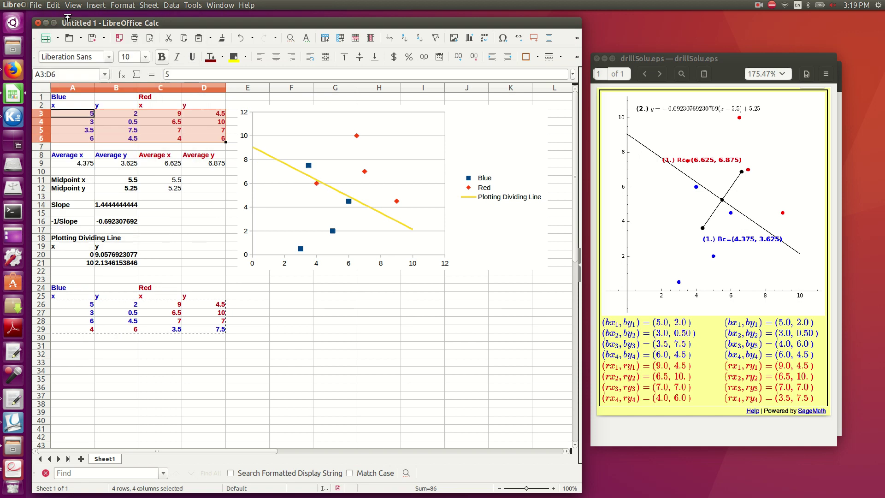
{"action": "left_click", "coordinate": [271, 354]}
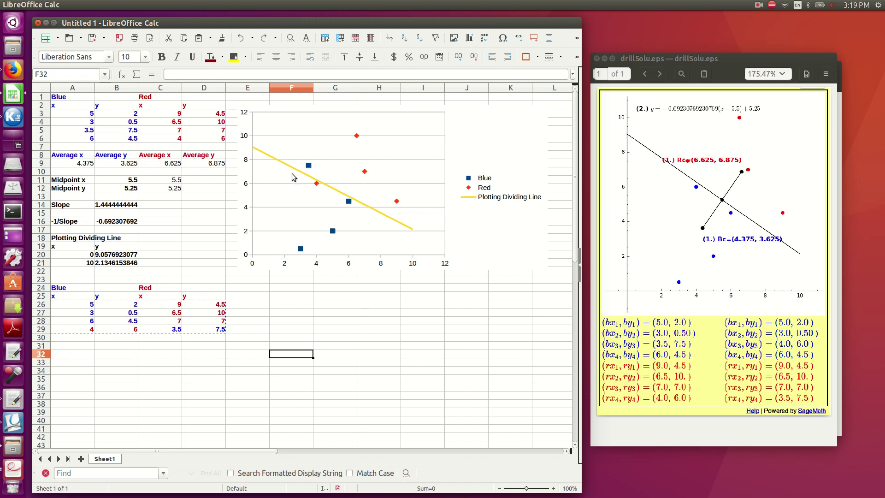
{"action": "left_click", "coordinate": [169, 123]}
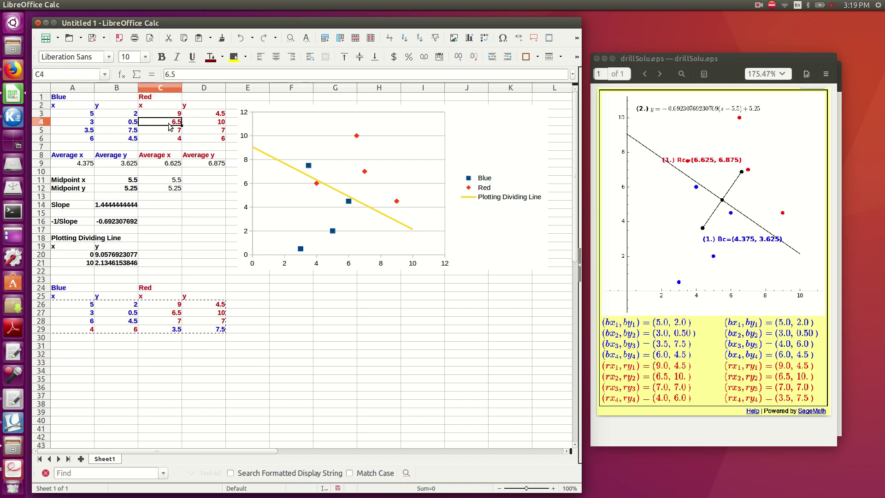
{"action": "type", "text": "2"}
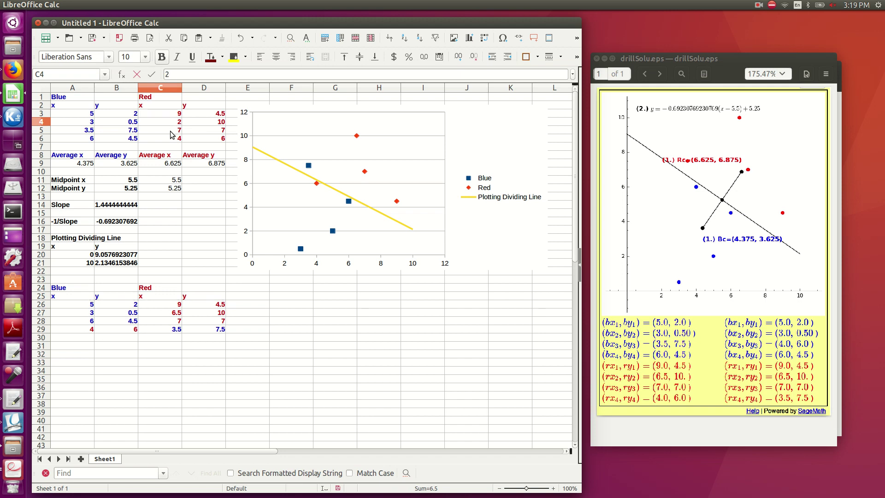
{"action": "key", "text": "Return"}
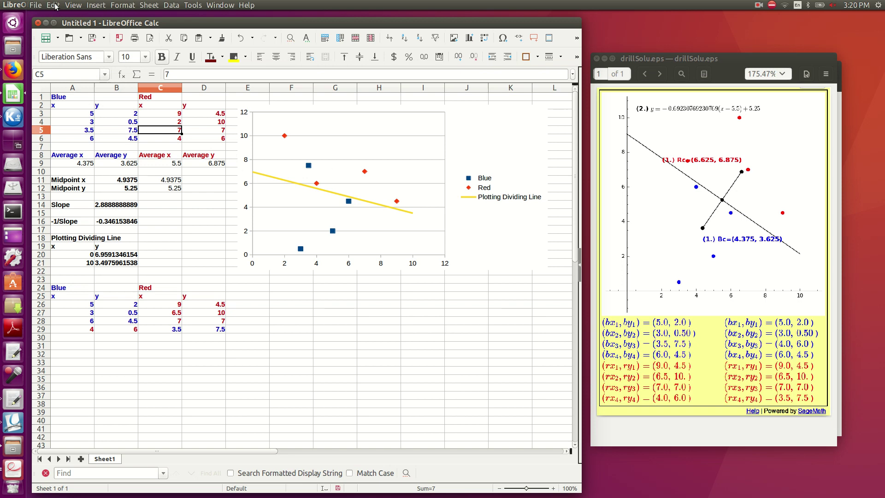
Undo the C4 input via Edit > Undo so it reads 6.5 again.
{"action": "left_click", "coordinate": [54, 5]}
{"action": "left_click", "coordinate": [65, 16]}
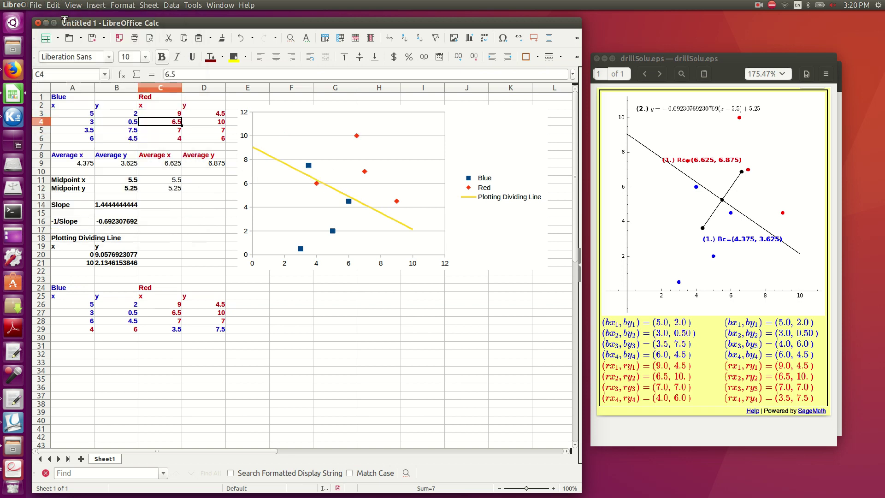